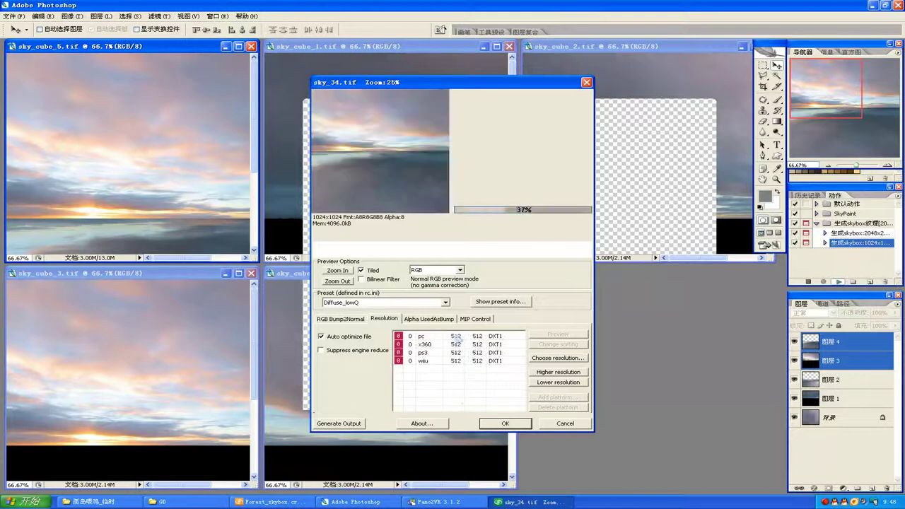
Generate the DDS output for sky_34.tif with the Skybox_highQ preset and close the texture dialog.
{"action": "left_click", "coordinate": [445, 302]}
{"action": "left_click", "coordinate": [370, 382]}
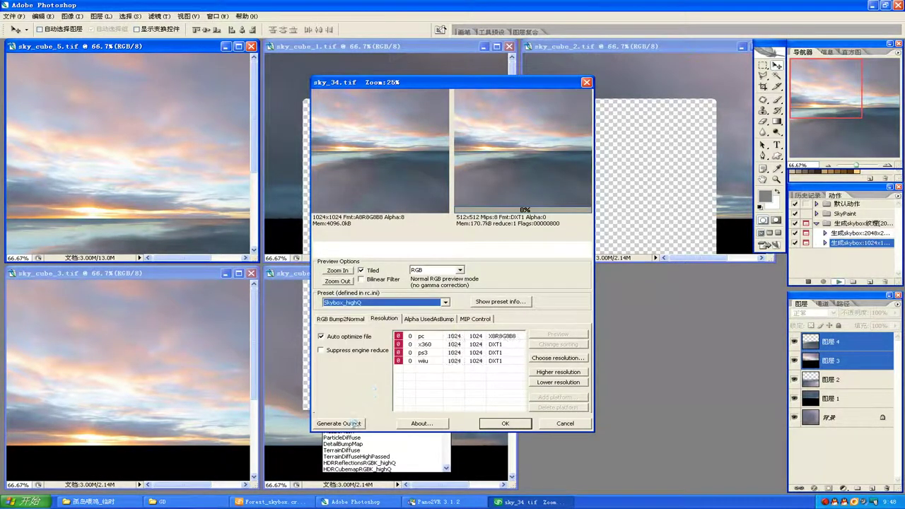
{"action": "left_click", "coordinate": [568, 423]}
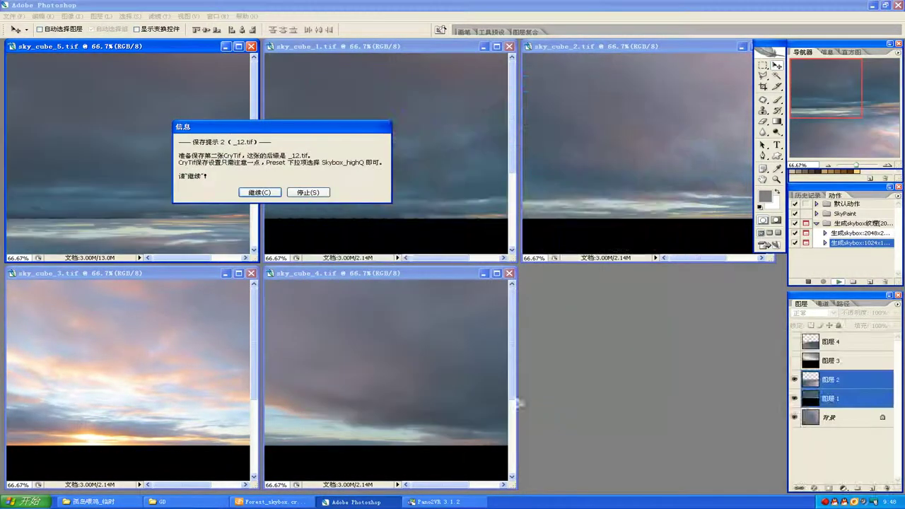
Continue the action, save the second texture as sky_12.tif and generate its DDS output with the Skybox_highQ preset.
{"action": "left_click", "coordinate": [257, 193]}
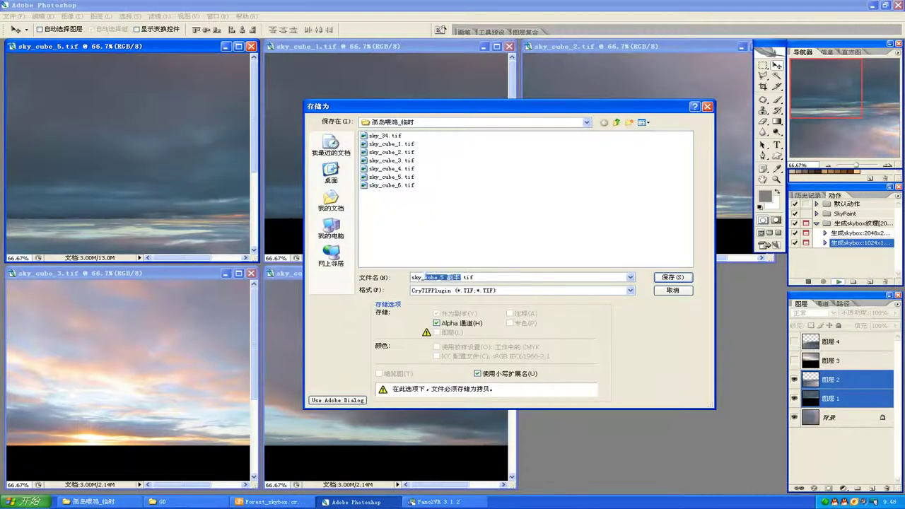
{"action": "left_click", "coordinate": [668, 281]}
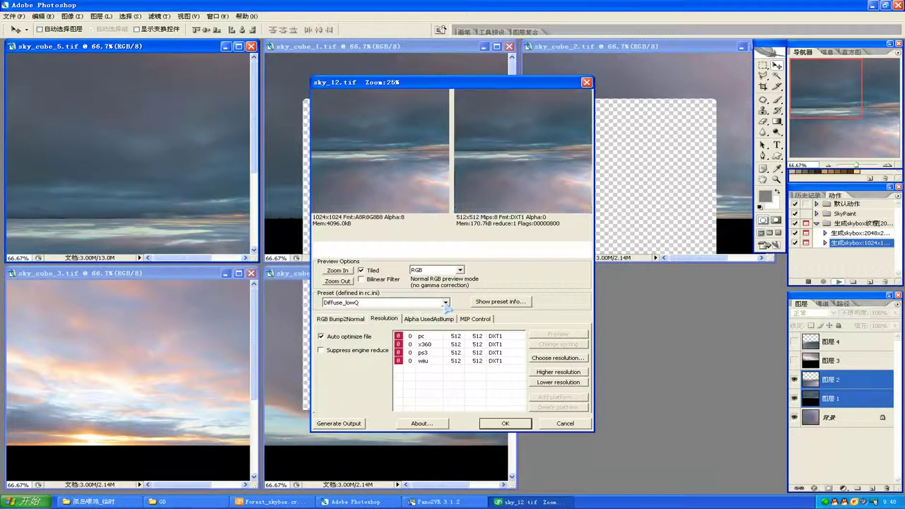
{"action": "left_click", "coordinate": [445, 302]}
{"action": "left_click", "coordinate": [354, 386]}
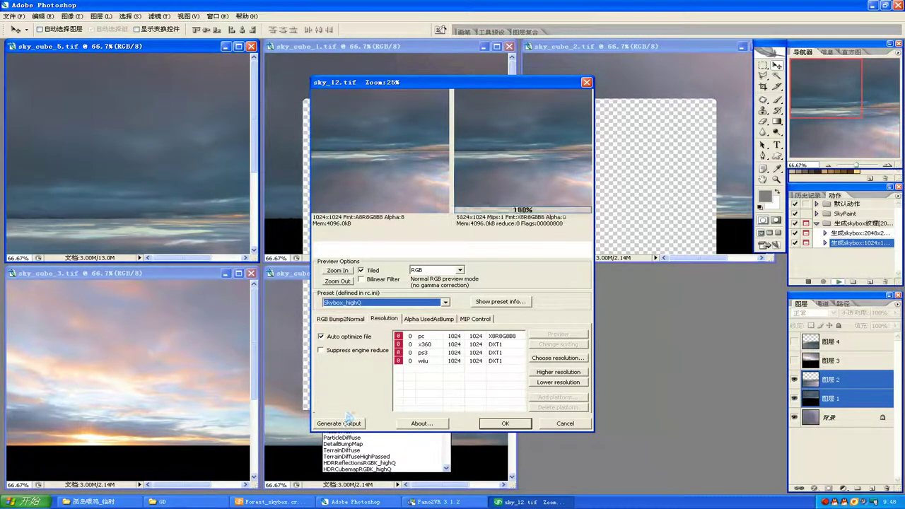
{"action": "left_click", "coordinate": [565, 423]}
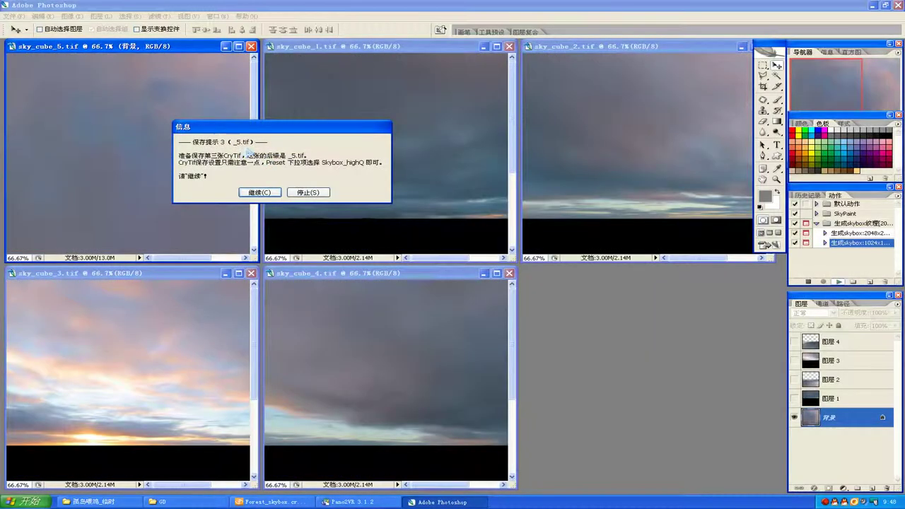
Save the third texture as sky_5.tif and generate its DDS output with the Skybox_highQ preset.
{"action": "left_click", "coordinate": [259, 193]}
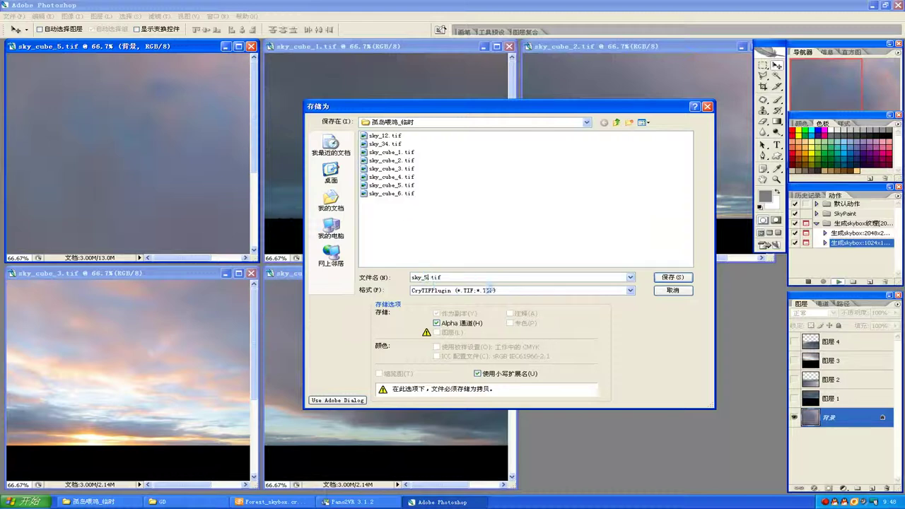
{"action": "left_click", "coordinate": [672, 277]}
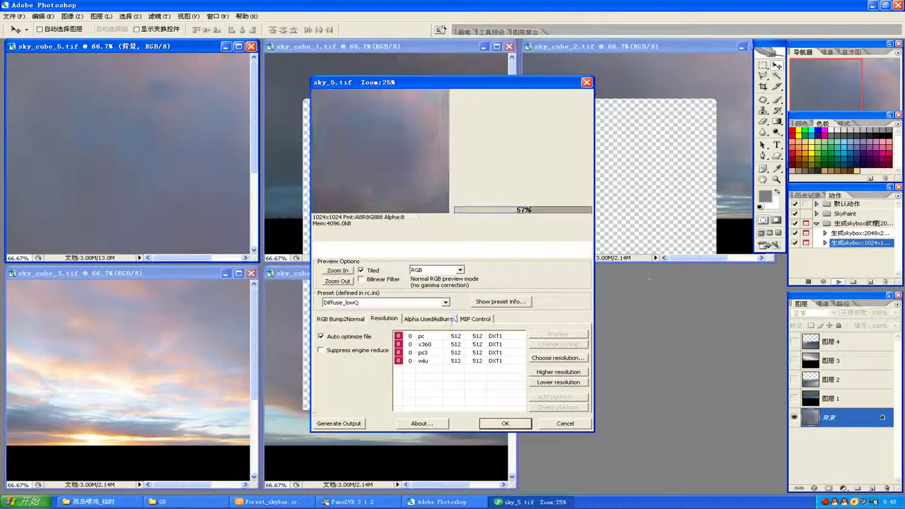
{"action": "left_click", "coordinate": [444, 302]}
{"action": "left_click", "coordinate": [359, 383]}
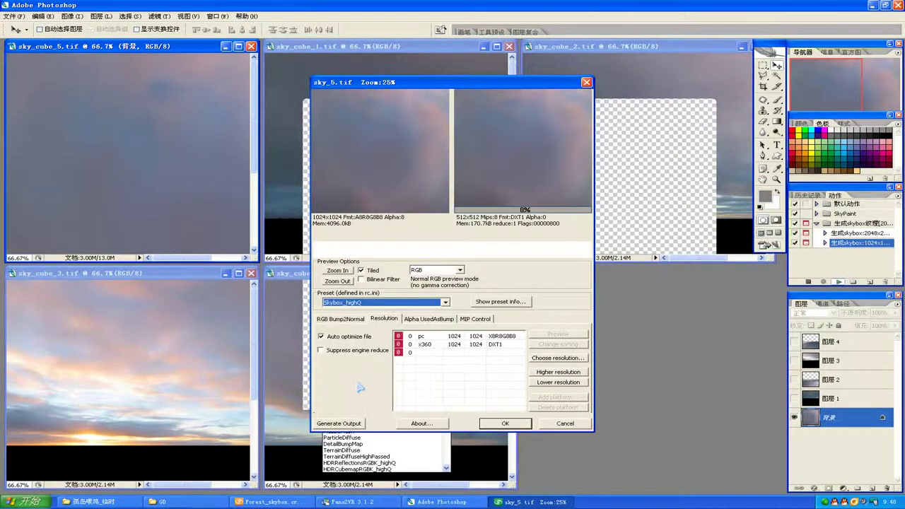
{"action": "left_click", "coordinate": [565, 423]}
Switch to the temporary texture folder and arrange its files by type.
{"action": "key", "text": "alt+Tab"}
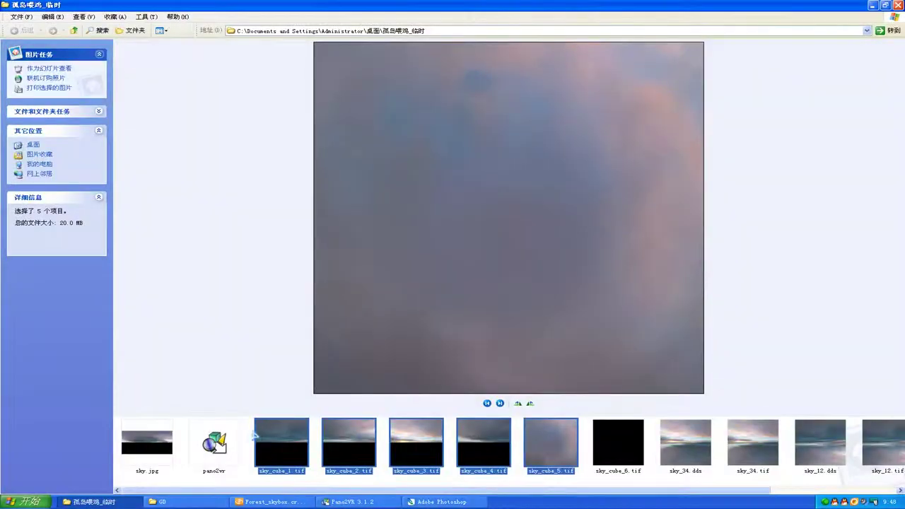
{"action": "left_click", "coordinate": [250, 436]}
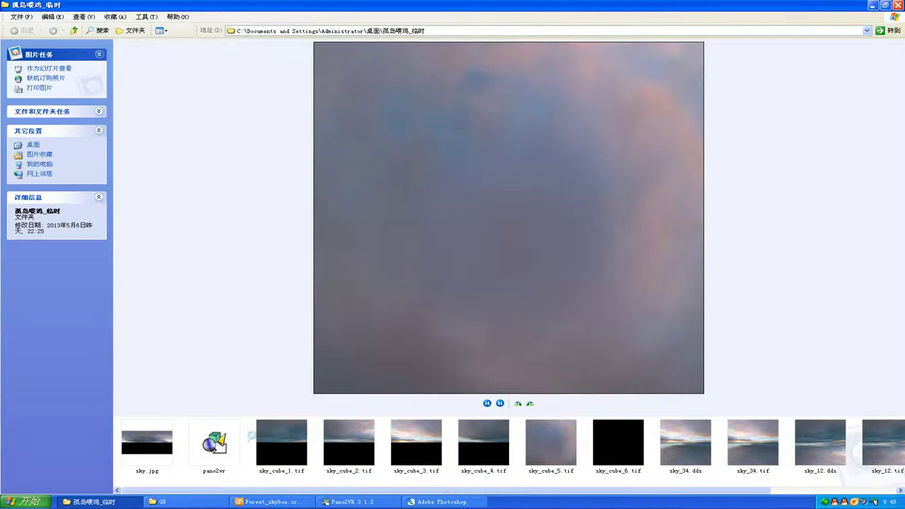
{"action": "right_click", "coordinate": [250, 436]}
{"action": "mouse_move", "coordinate": [301, 343]}
{"action": "left_click", "coordinate": [389, 362]}
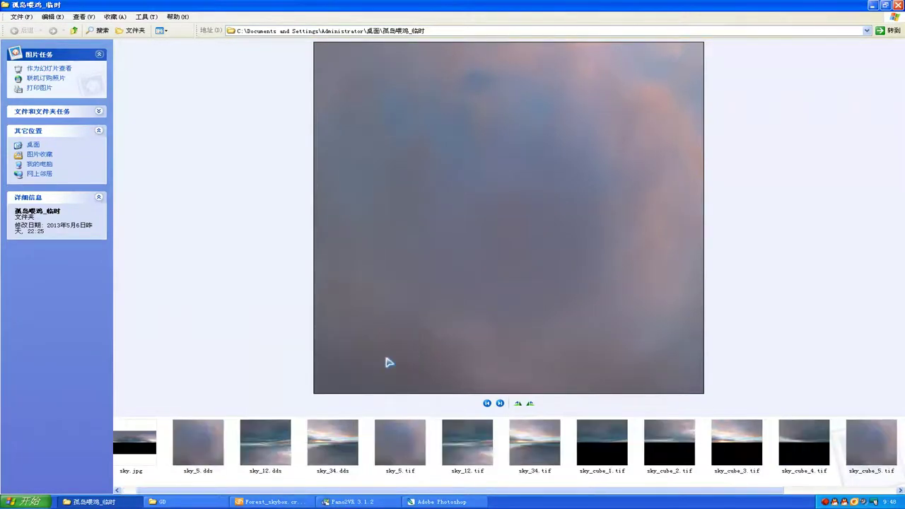
Copy sky_5.dds, sky_12.dds and sky_34.dds into the Game\Textures\GD folder of the CryENGINE installation.
{"action": "left_click", "coordinate": [209, 437]}
{"action": "left_click", "coordinate": [271, 442], "text": "ctrl"}
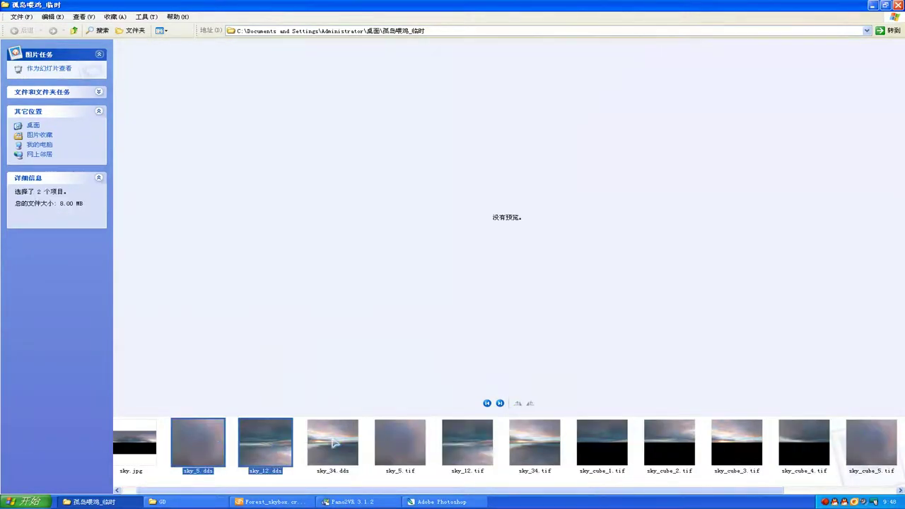
{"action": "left_click", "coordinate": [334, 444], "text": "ctrl"}
{"action": "right_click", "coordinate": [334, 444]}
{"action": "left_click", "coordinate": [361, 391]}
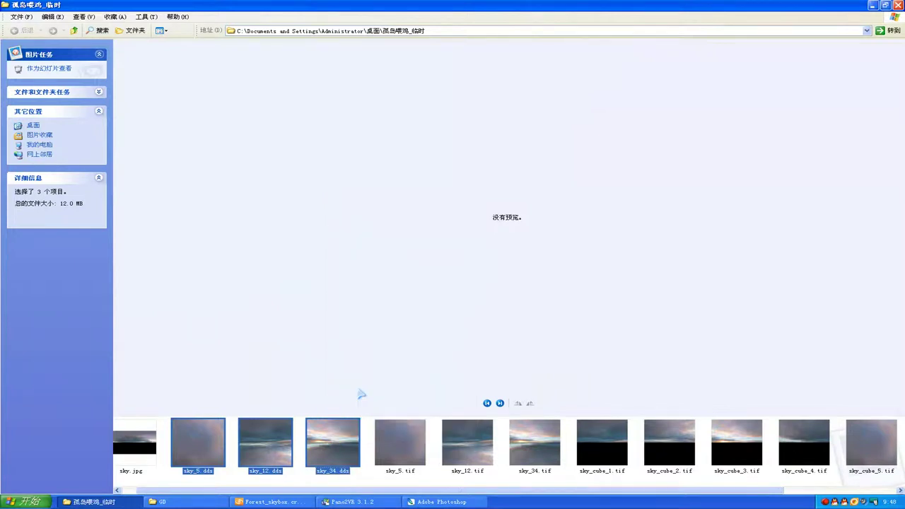
{"action": "key", "text": "alt+Tab"}
{"action": "key", "text": "Tab"}
{"action": "key", "text": "Tab"}
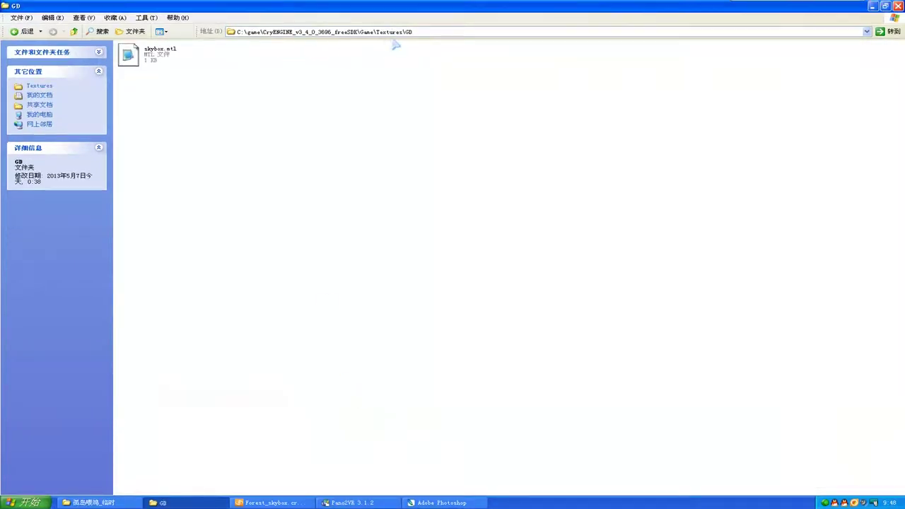
{"action": "key", "text": "ctrl+v"}
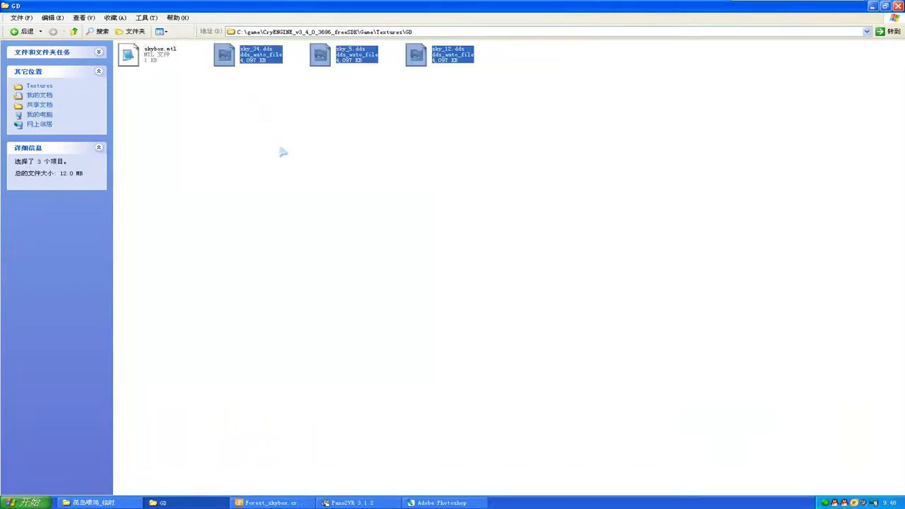
Switch to Sandbox with the Forest_skybox level, open the Material Editor and move its window fully into view.
{"action": "key", "text": "alt+Tab"}
{"action": "key", "text": "Tab"}
{"action": "key", "text": "Tab"}
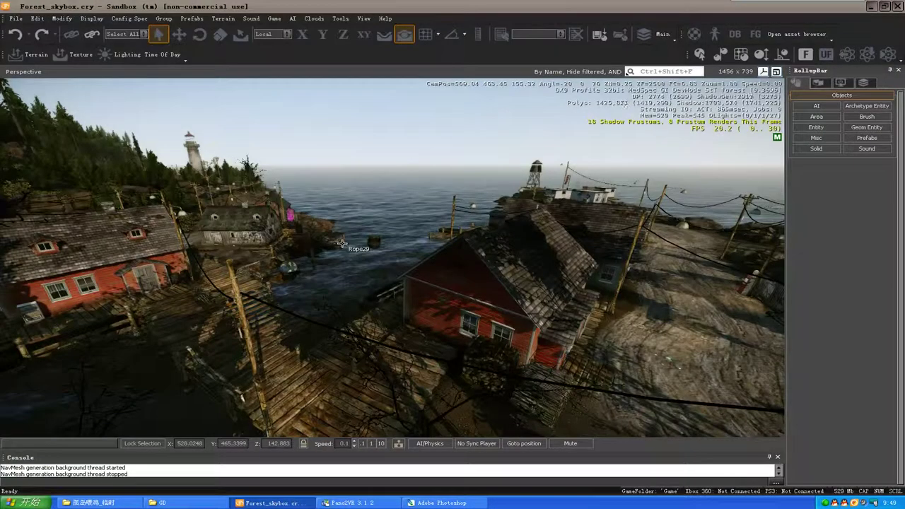
{"action": "mouse_move", "coordinate": [517, 330]}
{"action": "right_mouse_down"}
{"action": "mouse_move", "coordinate": [520, 346]}
{"action": "mouse_move", "coordinate": [520, 336]}
{"action": "right_mouse_up"}
{"action": "key", "text": "m"}
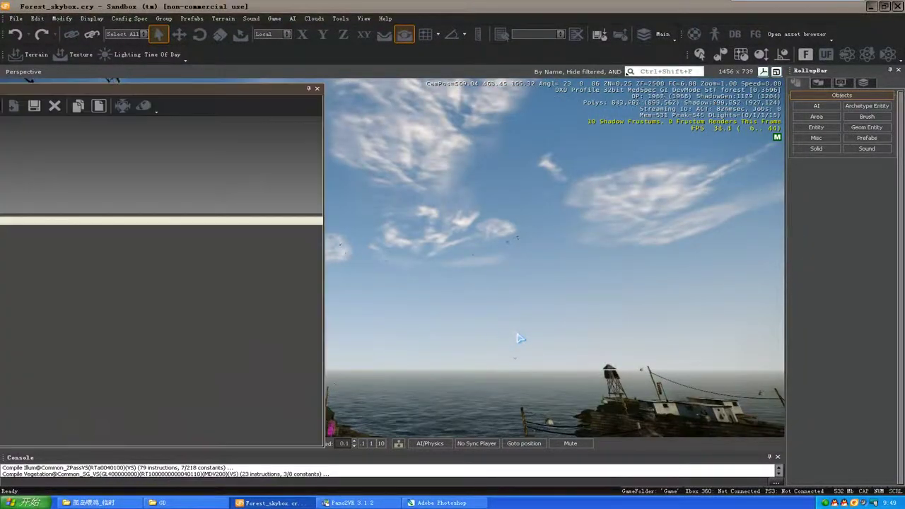
{"action": "left_click_drag", "start_coordinate": [252, 90], "coordinate": [398, 99]}
{"action": "left_click_drag", "start_coordinate": [97, 90], "coordinate": [161, 87]}
Create a new material and save it as sky in the Forest level folder.
{"action": "left_click", "coordinate": [42, 159]}
{"action": "right_click", "coordinate": [39, 159]}
{"action": "left_click", "coordinate": [62, 178]}
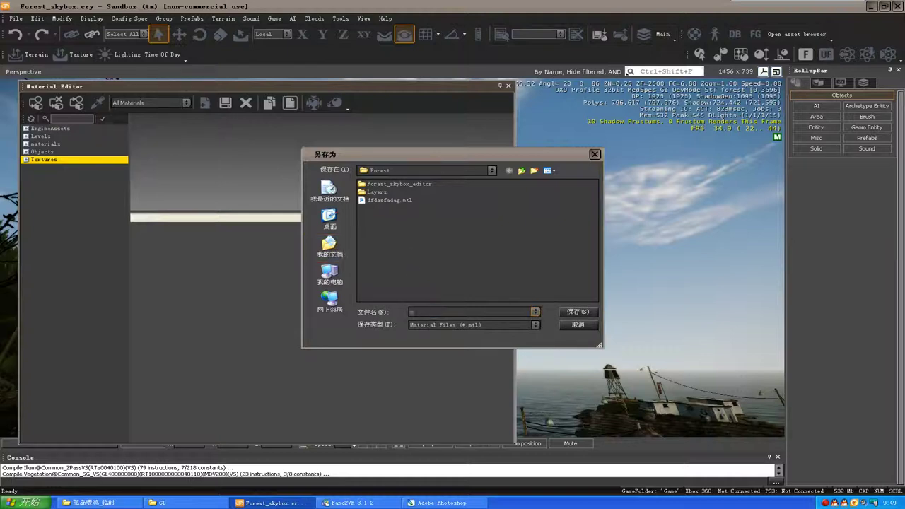
{"action": "left_click", "coordinate": [575, 312]}
Set the sky material's shader to Sky and load sky_12.dds as its Diffuse texture map.
{"action": "left_click", "coordinate": [499, 245]}
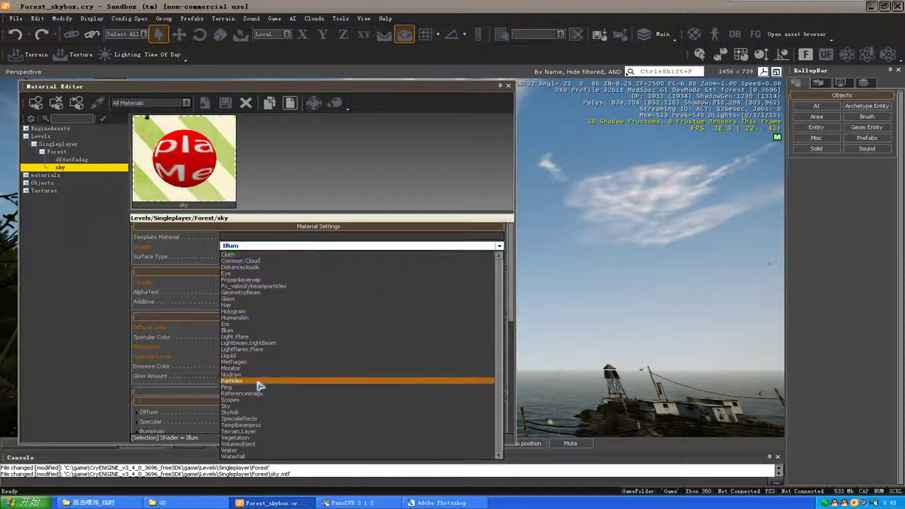
{"action": "left_click", "coordinate": [247, 406]}
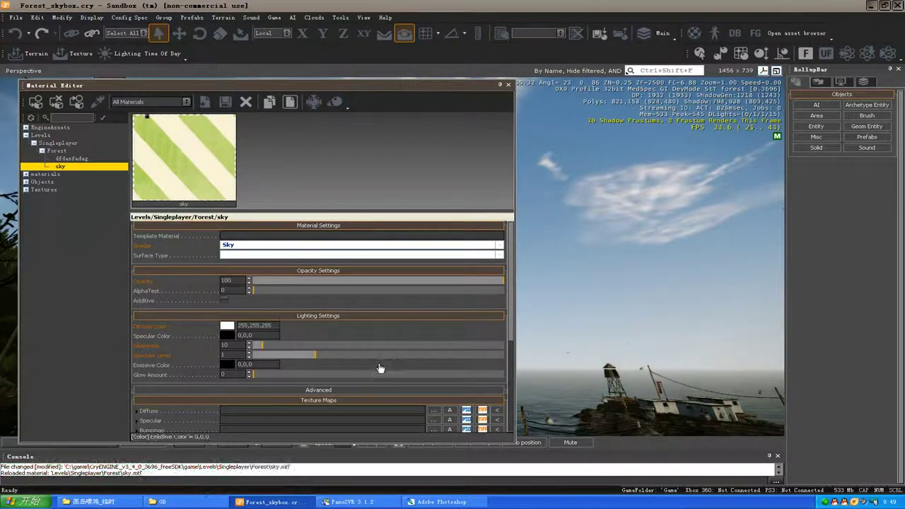
{"action": "scroll", "coordinate": [379, 367], "scroll_direction": "down", "scroll_amount": 3}
{"action": "left_click", "coordinate": [433, 313]}
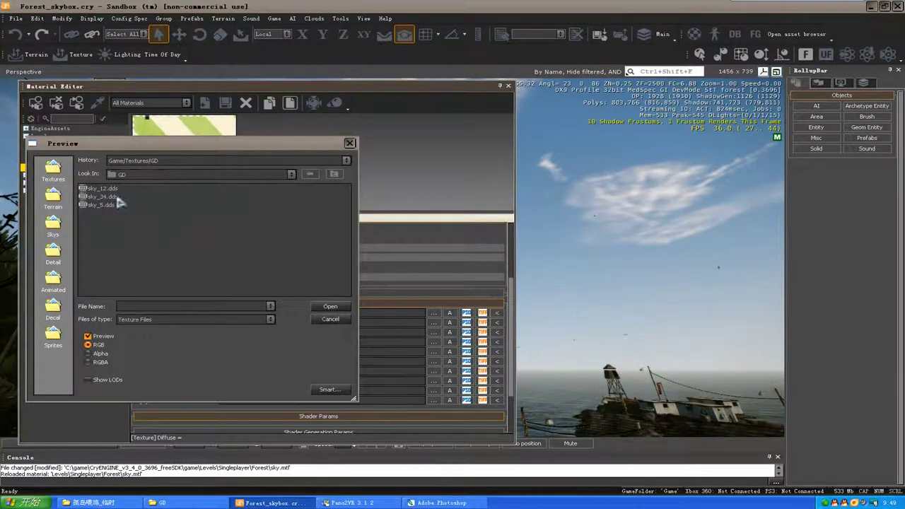
{"action": "left_click", "coordinate": [104, 190]}
{"action": "left_click", "coordinate": [325, 307]}
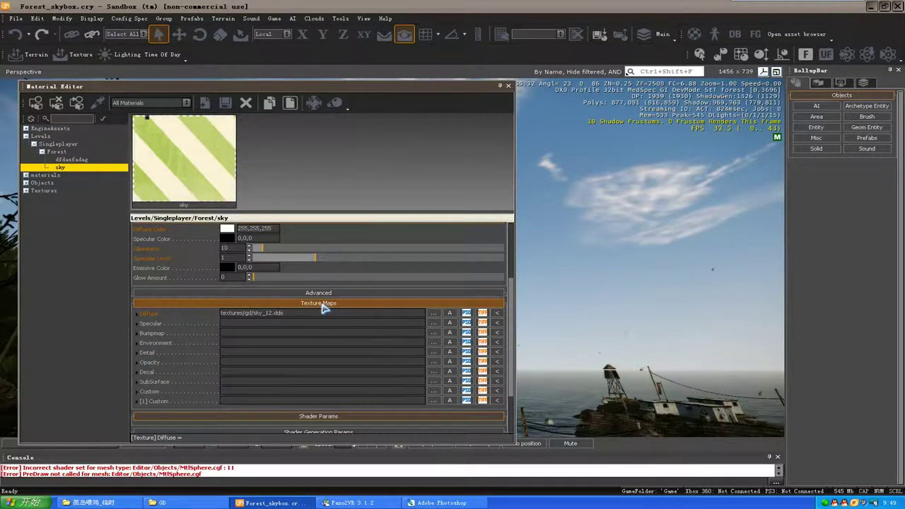
Assign the sky material to the SkyBox Material in the terrain environment settings and close the Material Editor.
{"action": "left_click", "coordinate": [818, 82]}
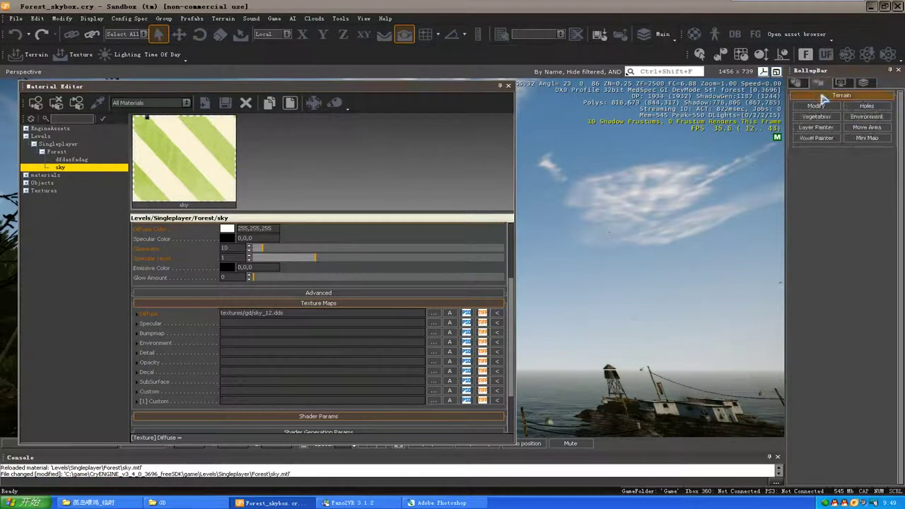
{"action": "left_click", "coordinate": [866, 115]}
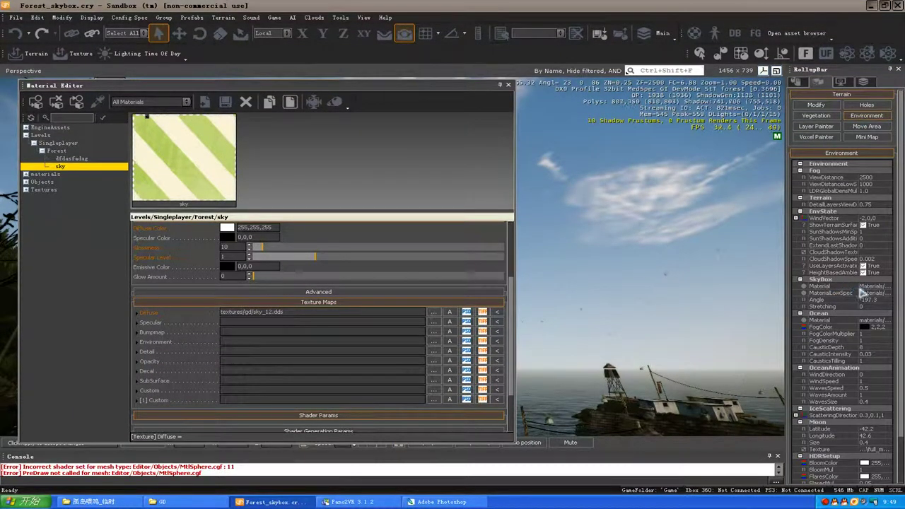
{"action": "left_click", "coordinate": [862, 286]}
{"action": "left_click", "coordinate": [886, 285]}
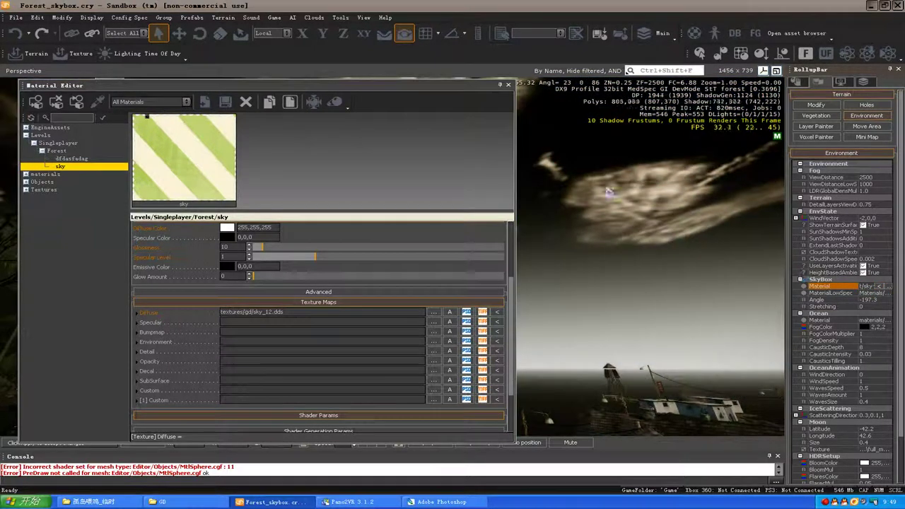
{"action": "left_click", "coordinate": [508, 84]}
Turn off the rendering of Clouds in the level's render settings.
{"action": "key", "text": "s"}
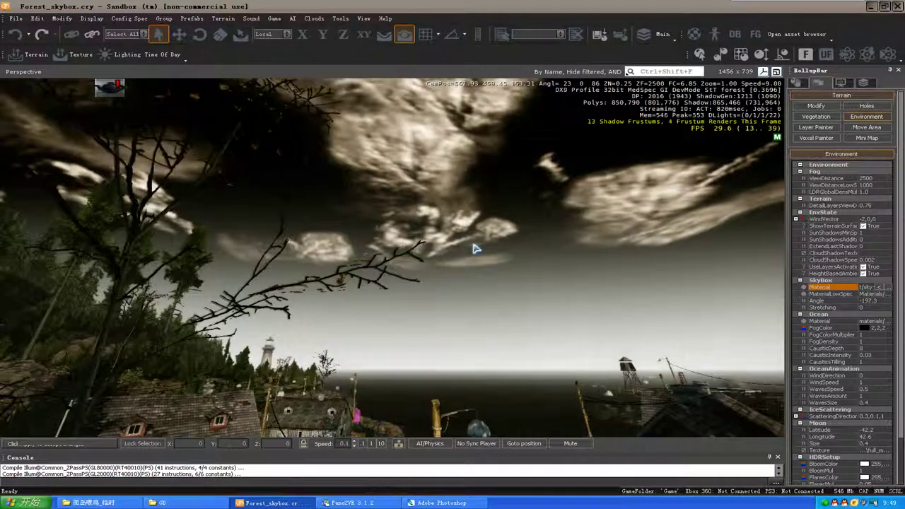
{"action": "key", "text": "s"}
{"action": "right_click_drag", "start_coordinate": [477, 249], "coordinate": [487, 251]}
{"action": "key", "text": "w"}
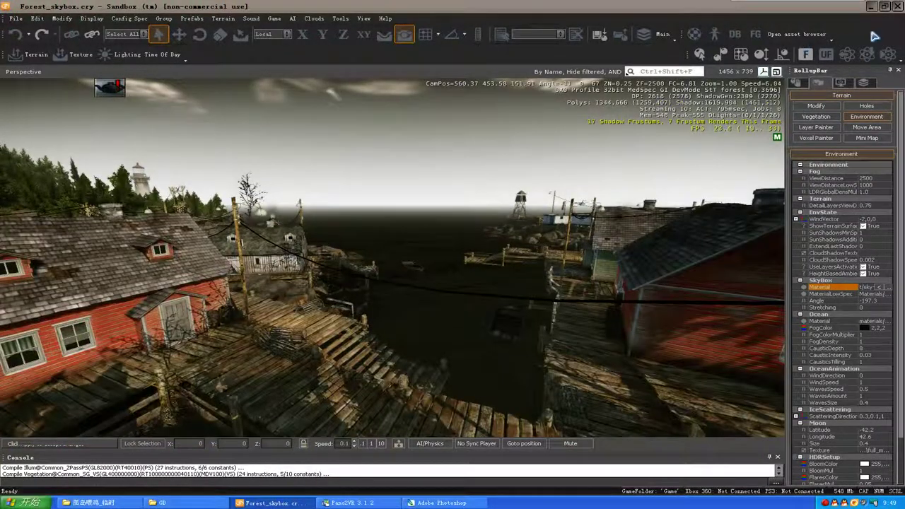
{"action": "left_click", "coordinate": [844, 83]}
{"action": "left_click", "coordinate": [808, 222]}
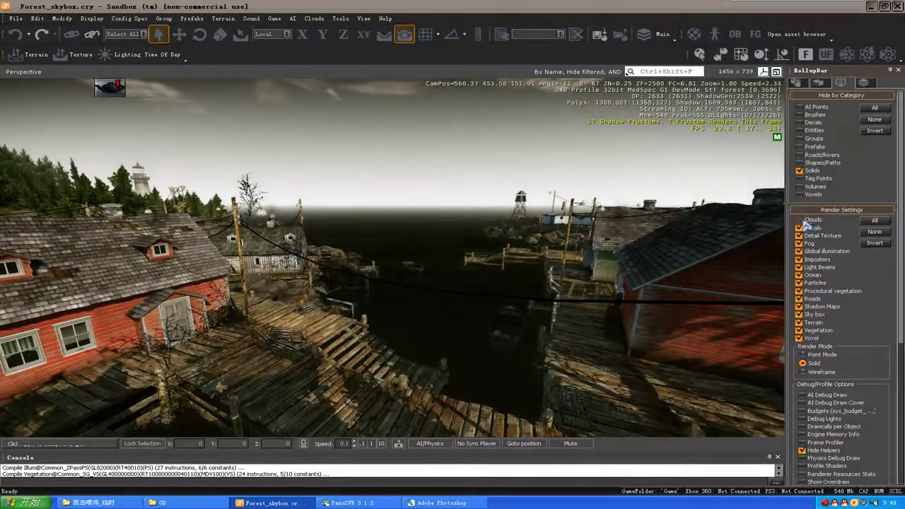
{"action": "right_click_drag", "start_coordinate": [466, 228], "coordinate": [459, 225]}
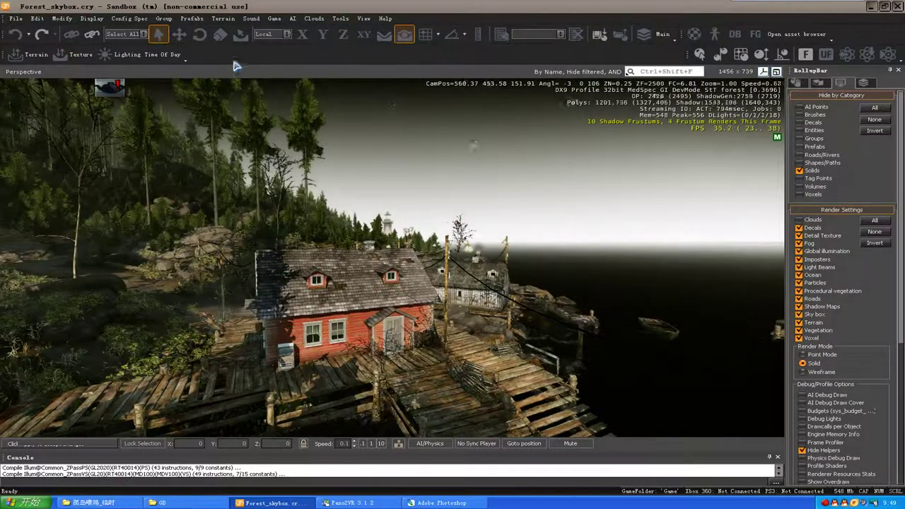
Set the Skybox multiplier to 1 in the advanced Time Of Day parameters and close the Time Of Day window.
{"action": "left_click", "coordinate": [365, 20]}
{"action": "mouse_move", "coordinate": [392, 29]}
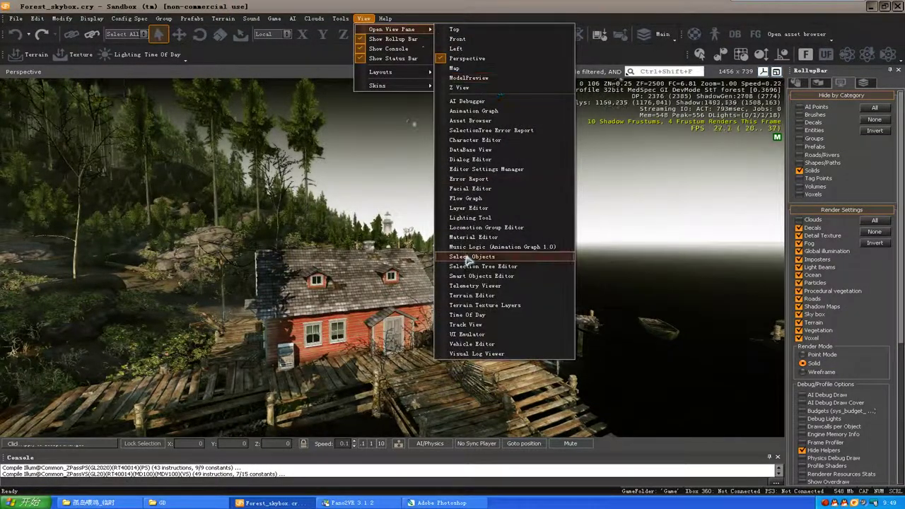
{"action": "left_click", "coordinate": [476, 315]}
{"action": "left_click_drag", "start_coordinate": [514, 206], "coordinate": [512, 340]}
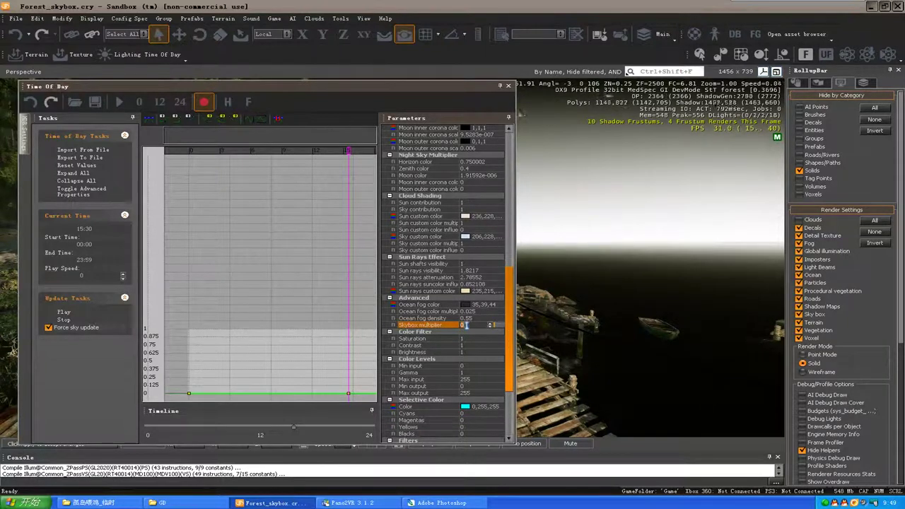
{"action": "key", "text": "Return"}
{"action": "left_click_drag", "start_coordinate": [511, 290], "coordinate": [513, 153]}
{"action": "right_click_drag", "start_coordinate": [678, 204], "coordinate": [530, 142]}
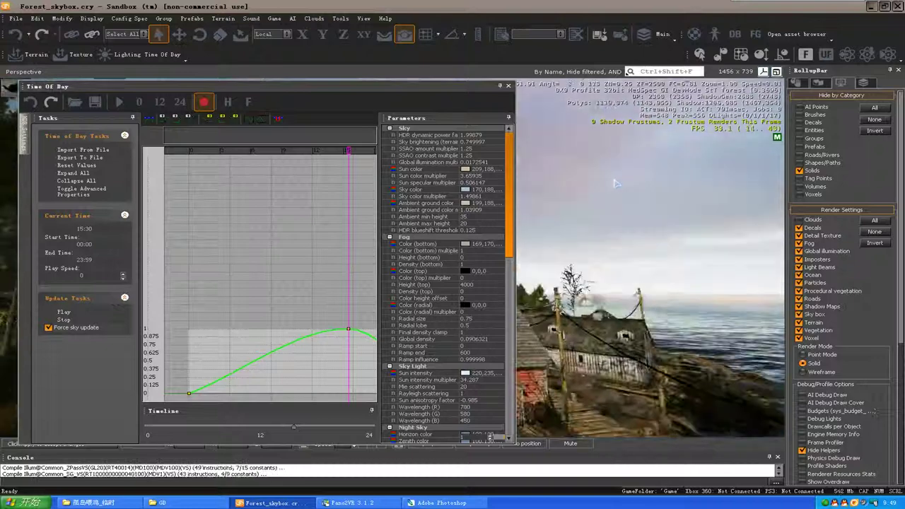
{"action": "left_click", "coordinate": [508, 86]}
{"action": "mouse_move", "coordinate": [578, 260]}
{"action": "right_mouse_down"}
{"action": "mouse_move", "coordinate": [585, 263]}
{"action": "mouse_move", "coordinate": [578, 259]}
{"action": "right_mouse_up"}
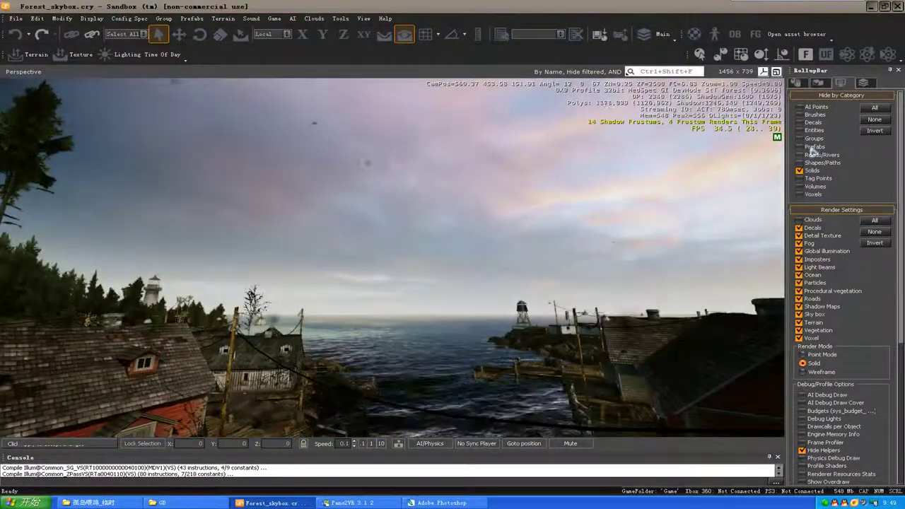
Set the SkyBox Angle to about -132.2 in the terrain environment settings to rotate the sky.
{"action": "left_click", "coordinate": [818, 84]}
{"action": "right_click_drag", "start_coordinate": [390, 284], "coordinate": [391, 285]}
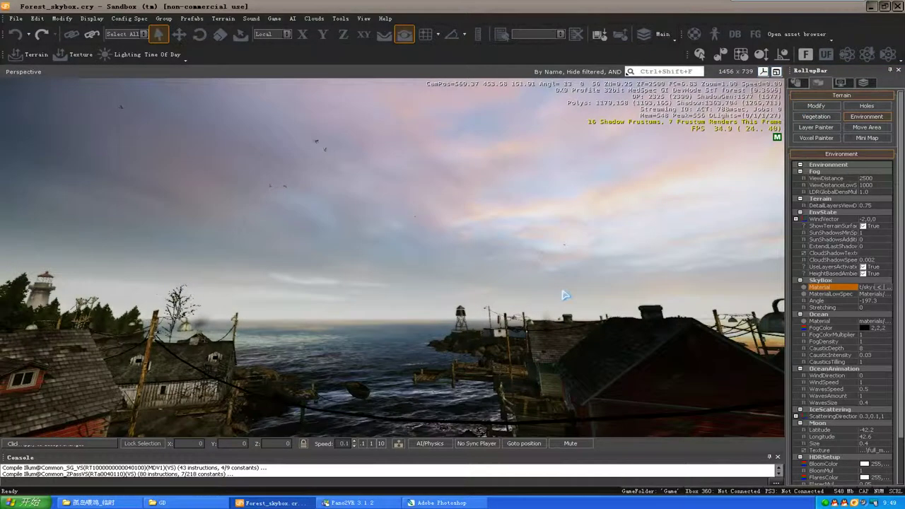
{"action": "left_click", "coordinate": [867, 300]}
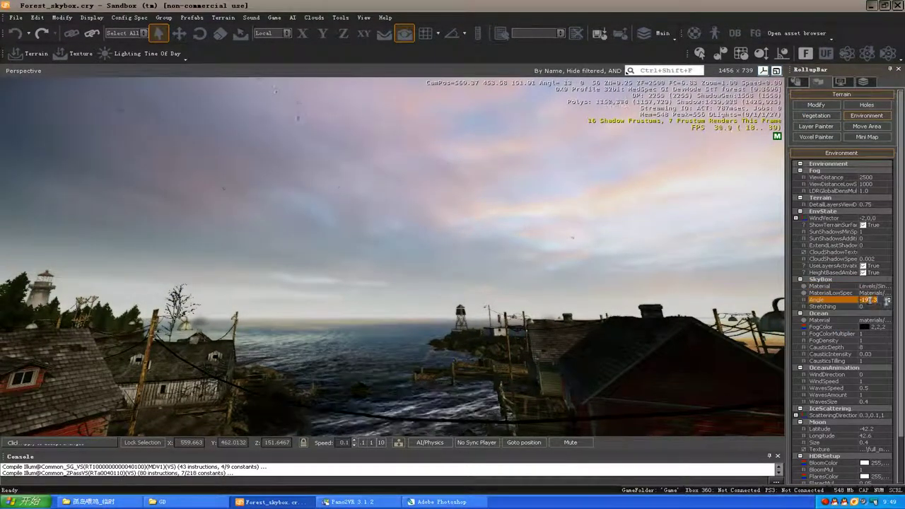
{"action": "mouse_move", "coordinate": [889, 301]}
{"action": "left_mouse_down"}
{"action": "mouse_move", "coordinate": [888, 274]}
{"action": "mouse_move", "coordinate": [890, 304]}
{"action": "mouse_move", "coordinate": [890, 281]}
{"action": "mouse_move", "coordinate": [893, 297]}
{"action": "left_mouse_up"}
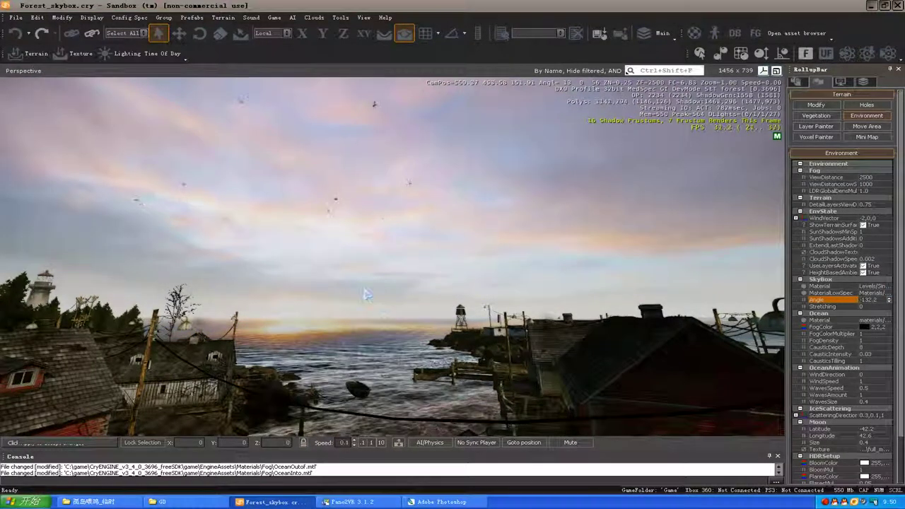
Set the fog's Height (top) to 1000 in the Time Of Day parameters and close the Time Of Day window.
{"action": "left_click", "coordinate": [159, 53]}
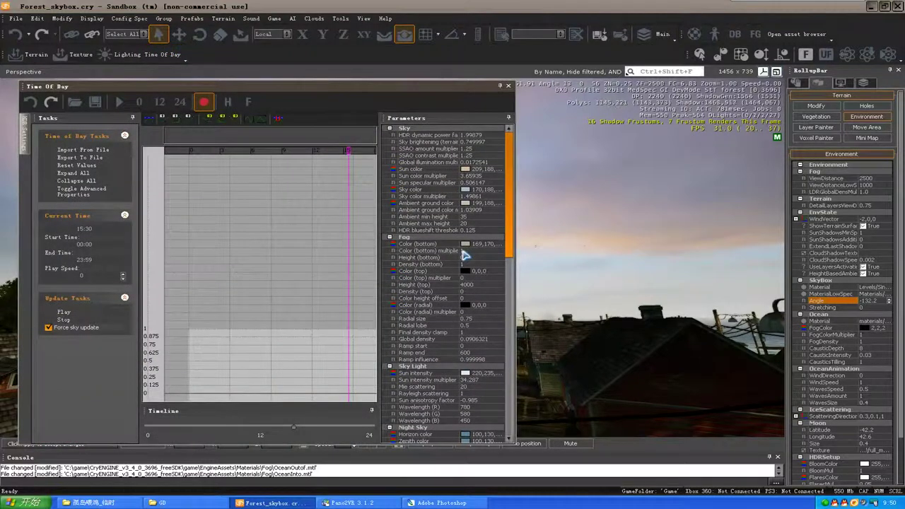
{"action": "left_click", "coordinate": [470, 284]}
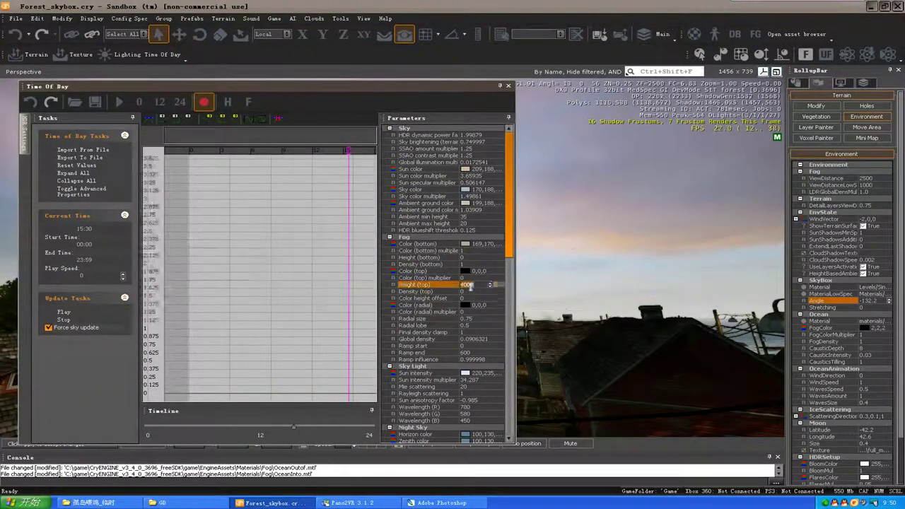
{"action": "left_click_drag", "start_coordinate": [467, 91], "coordinate": [237, 90]}
{"action": "double_click", "coordinate": [237, 290]}
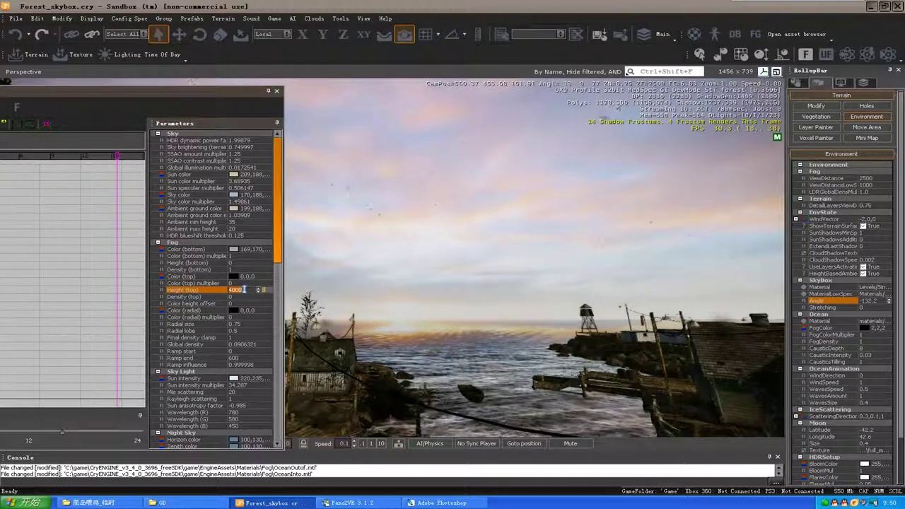
{"action": "type", "text": "1"}
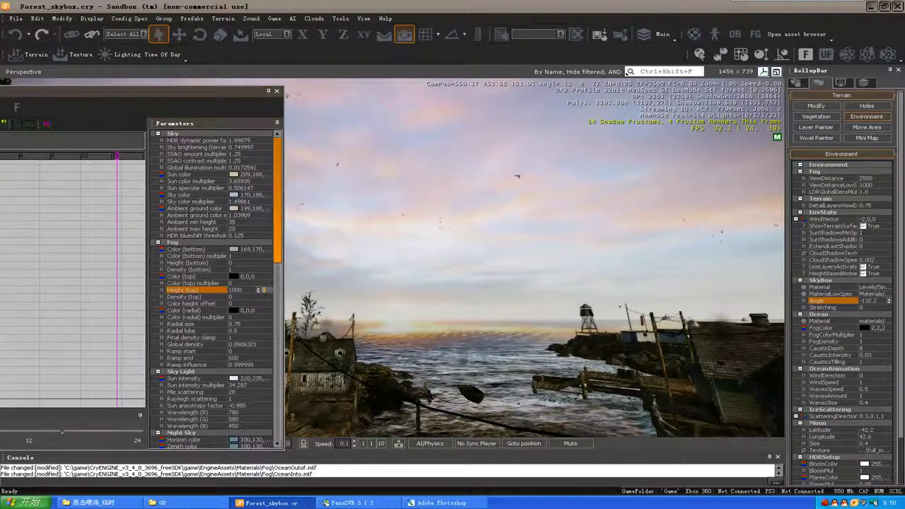
{"action": "type", "text": "000"}
{"action": "key", "text": "Return"}
{"action": "right_click_drag", "start_coordinate": [445, 290], "coordinate": [445, 302]}
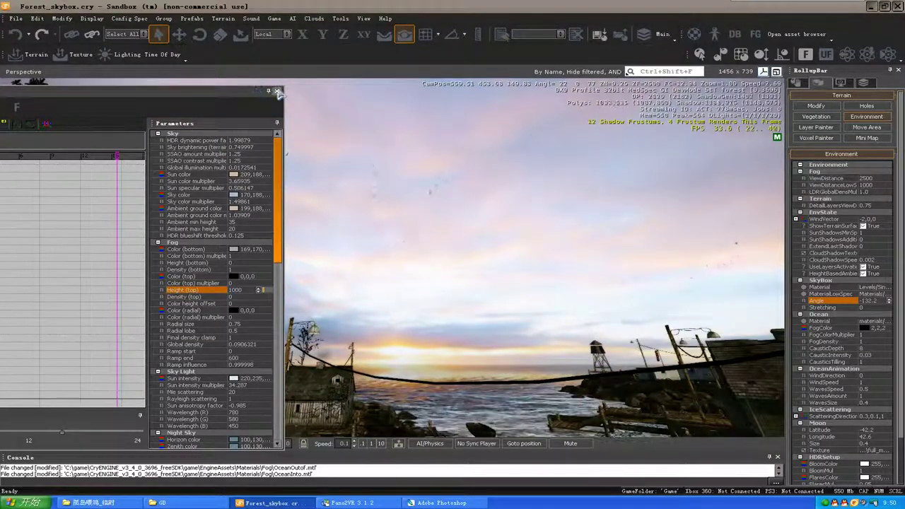
{"action": "left_click", "coordinate": [278, 92]}
In the Lighting Tool, set the sun direction to 162 to line the sun up with the skybox's sunset glow.
{"action": "left_click", "coordinate": [145, 54]}
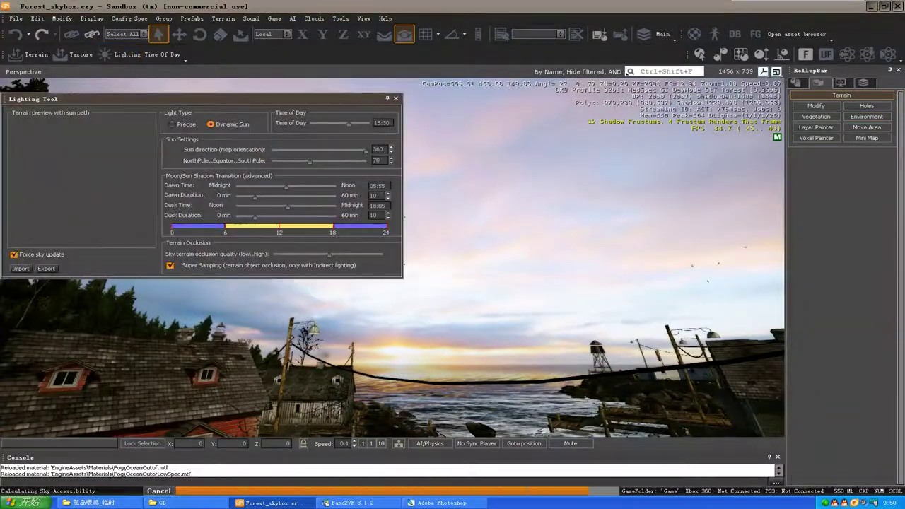
{"action": "left_click_drag", "start_coordinate": [341, 99], "coordinate": [345, 125]}
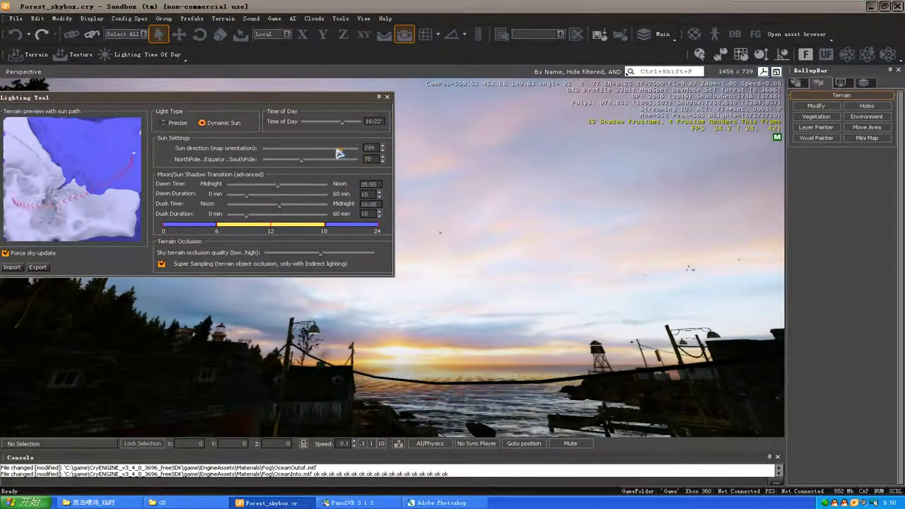
{"action": "left_click_drag", "start_coordinate": [338, 152], "coordinate": [302, 153]}
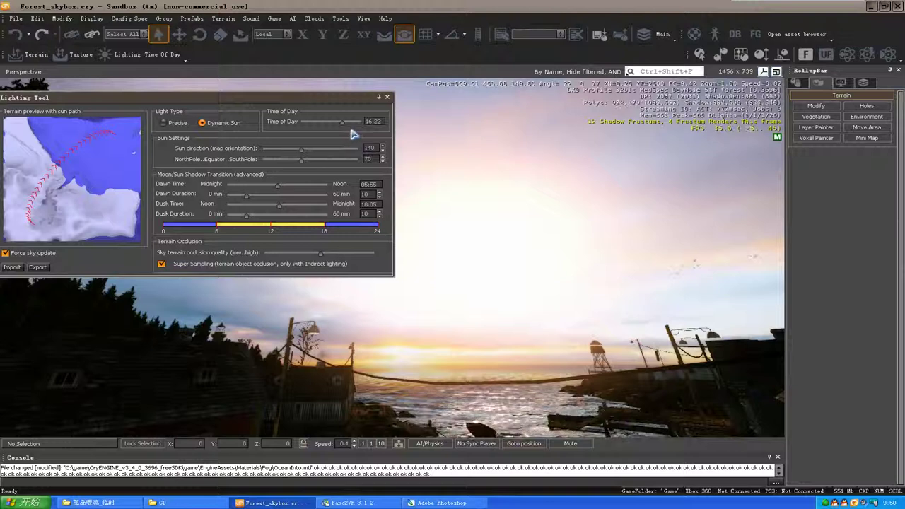
{"action": "left_click_drag", "start_coordinate": [341, 126], "coordinate": [344, 128]}
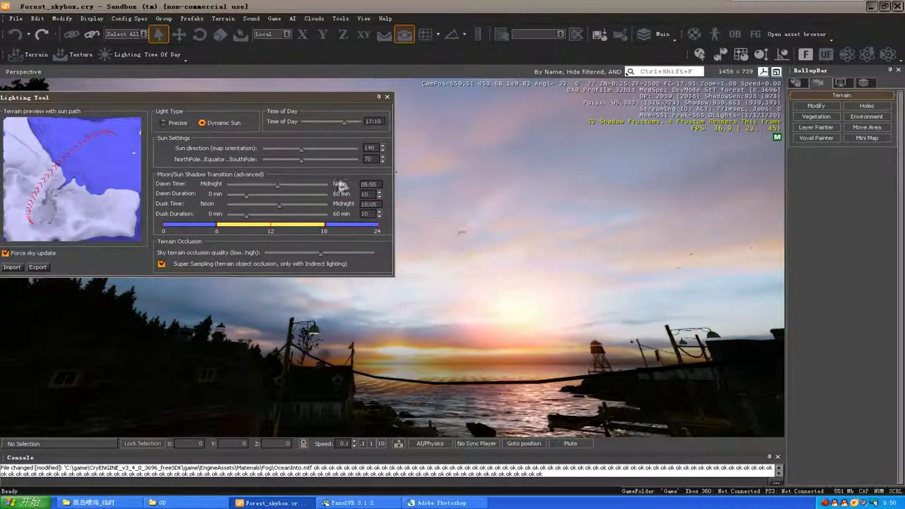
{"action": "left_click_drag", "start_coordinate": [303, 153], "coordinate": [307, 153]}
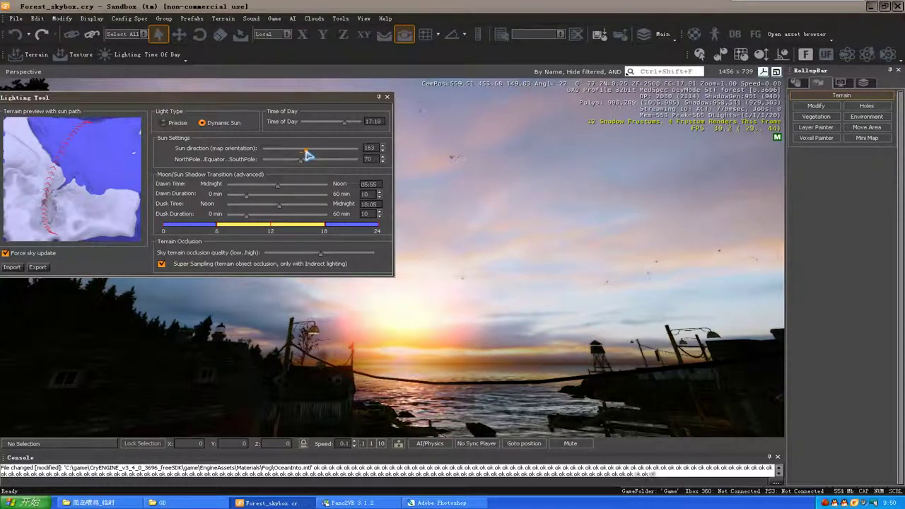
{"action": "left_click", "coordinate": [383, 146]}
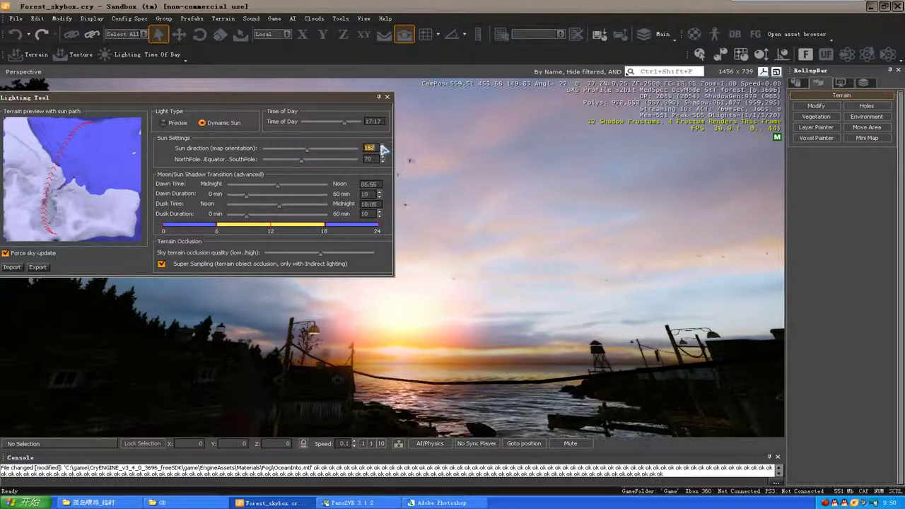
Set the lighting's time of day to about 17:04 and close the Lighting Tool.
{"action": "left_click", "coordinate": [349, 122]}
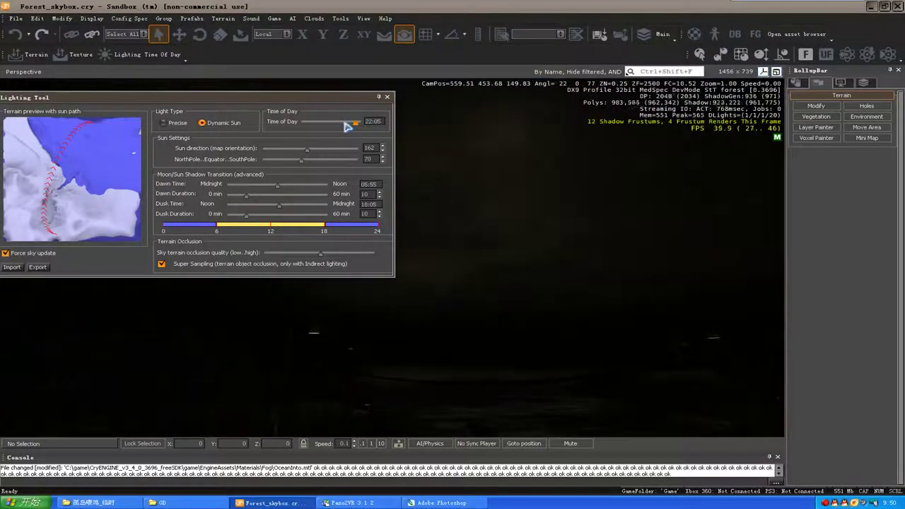
{"action": "left_click_drag", "start_coordinate": [357, 126], "coordinate": [345, 127]}
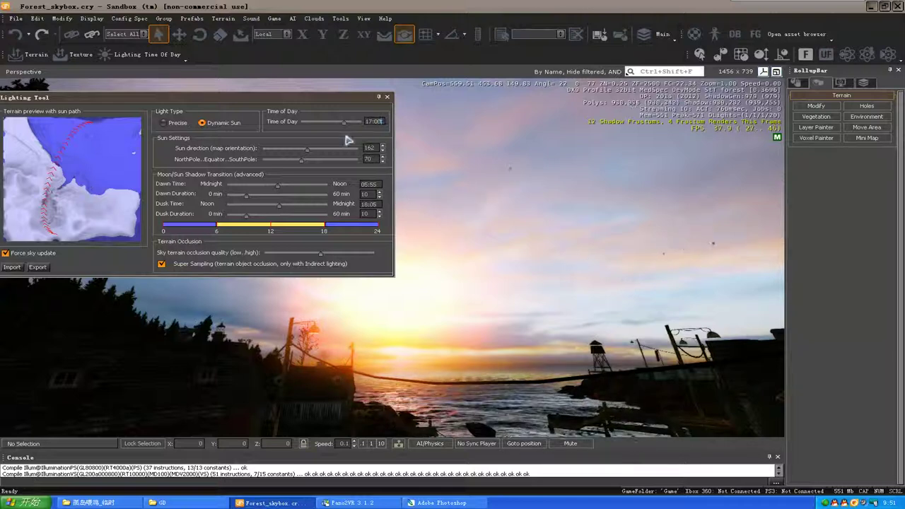
{"action": "left_click", "coordinate": [387, 97]}
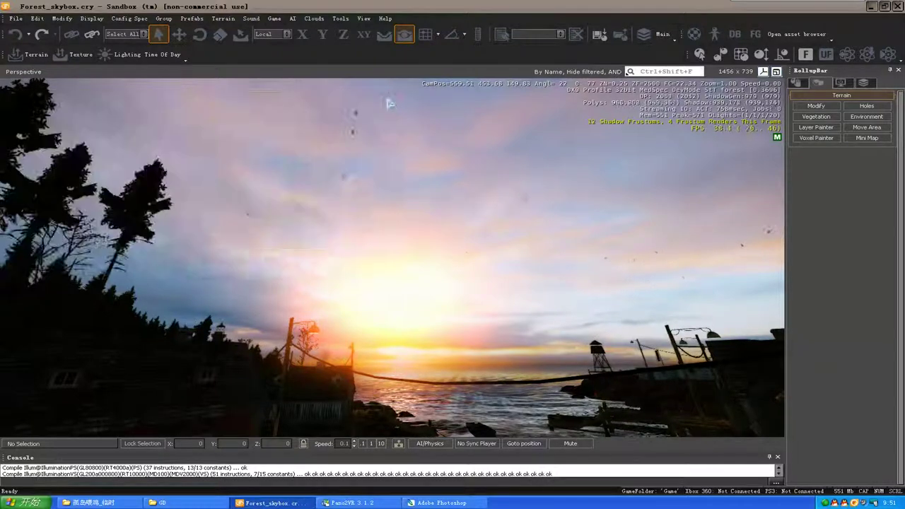
Set the Skybox multiplier to 1 at the current time in the advanced Time Of Day parameters.
{"action": "right_click_drag", "start_coordinate": [454, 232], "coordinate": [452, 232]}
{"action": "middle_click_drag", "start_coordinate": [452, 232], "coordinate": [455, 238]}
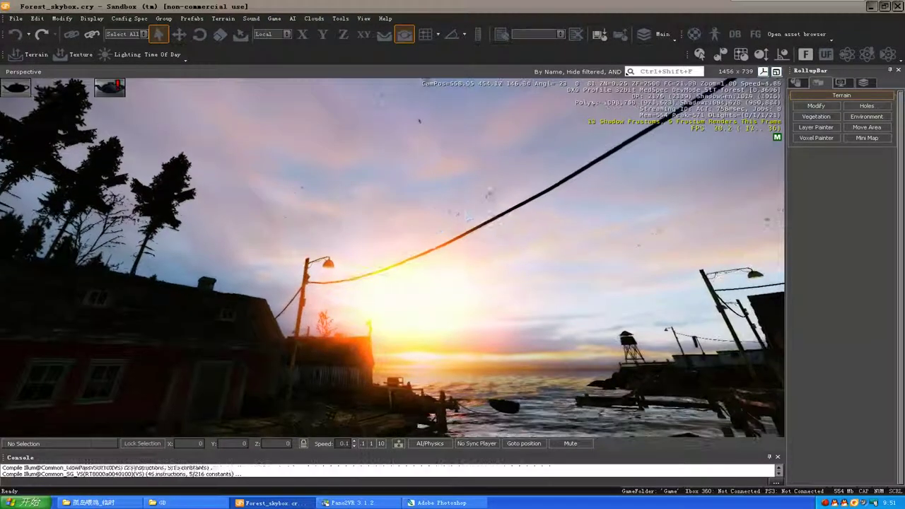
{"action": "right_click_drag", "start_coordinate": [467, 209], "coordinate": [458, 208]}
{"action": "left_click", "coordinate": [165, 53]}
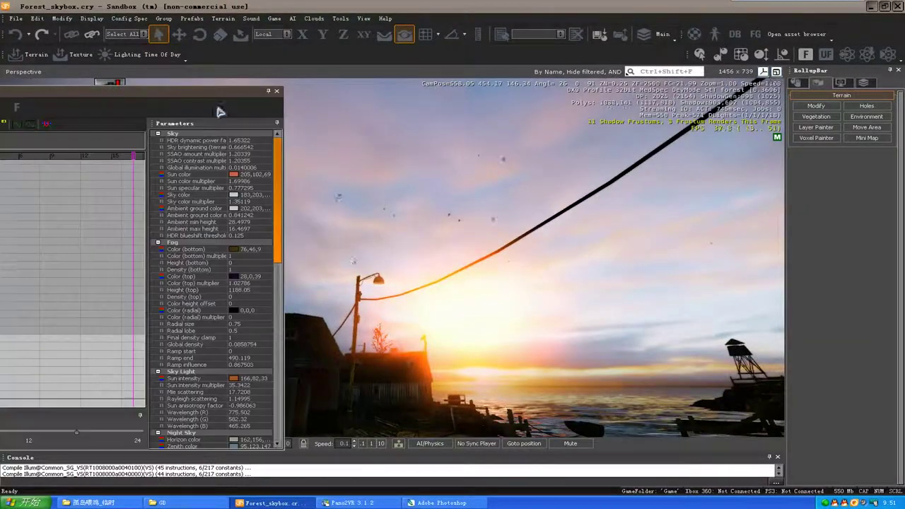
{"action": "left_click_drag", "start_coordinate": [279, 185], "coordinate": [281, 310]}
{"action": "left_click", "coordinate": [231, 363]}
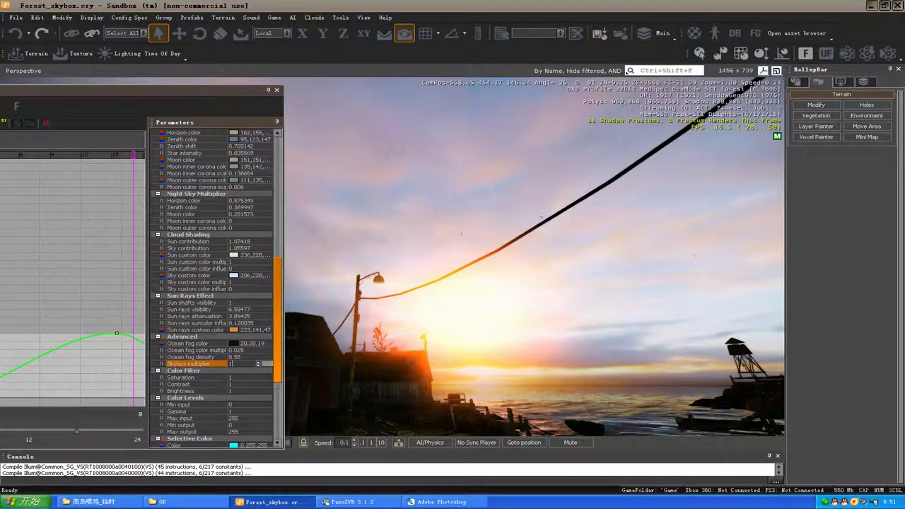
{"action": "type", "text": "1"}
{"action": "key", "text": "Return"}
Delete the keys at the start of the day and at the current time from the Skybox multiplier curve.
{"action": "left_click_drag", "start_coordinate": [188, 92], "coordinate": [354, 91]}
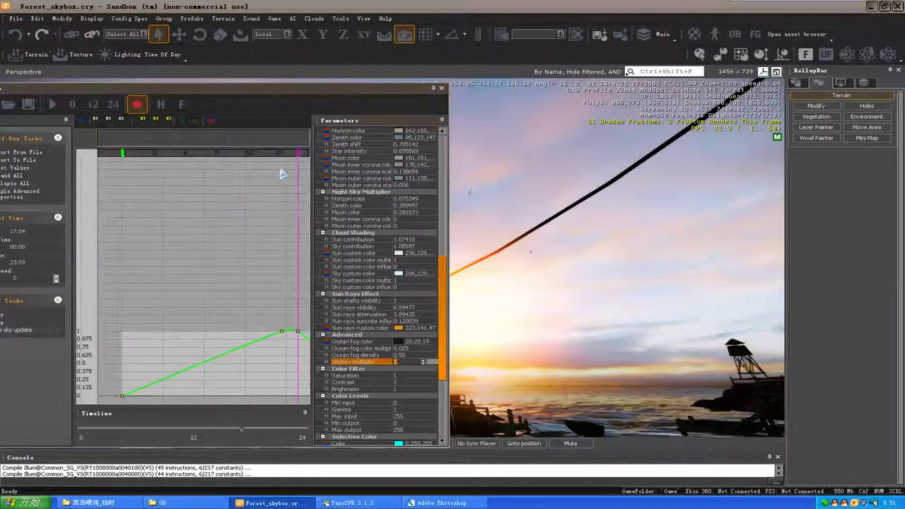
{"action": "double_click", "coordinate": [123, 396]}
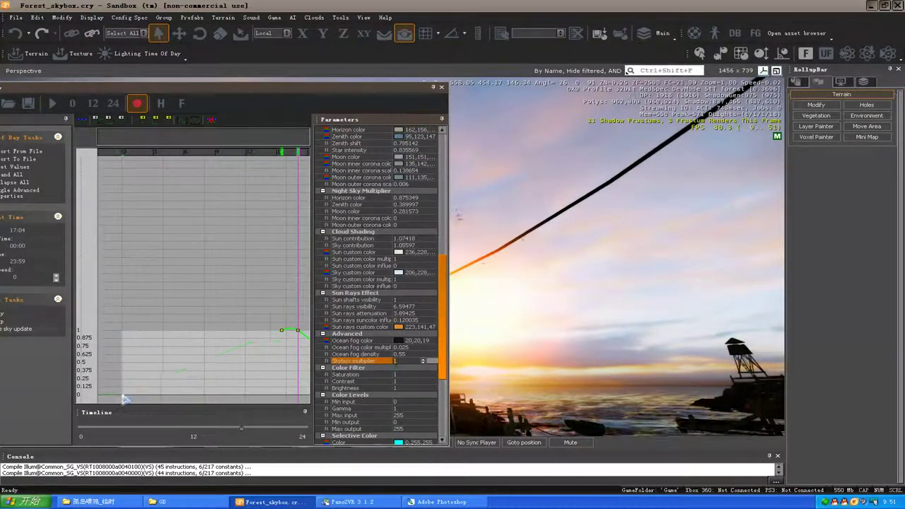
{"action": "double_click", "coordinate": [298, 330]}
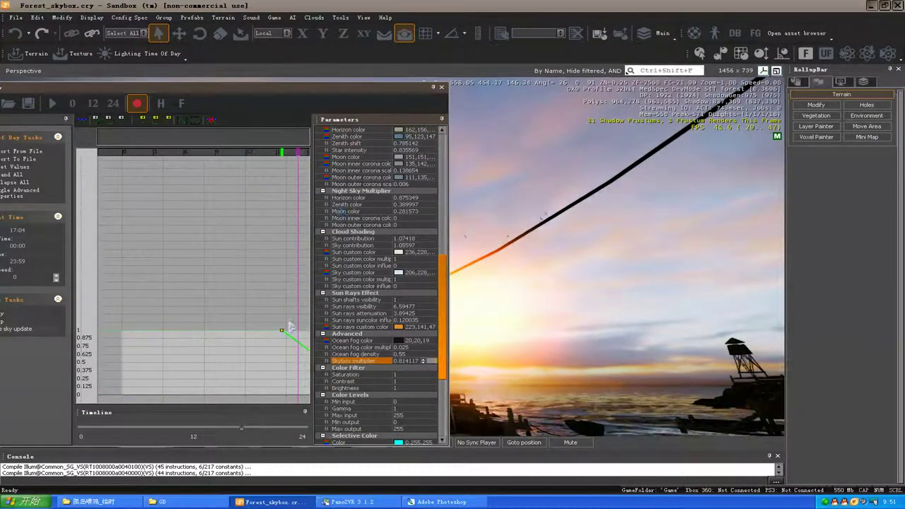
Reduce the Sun rays visibility to about 3.81 and the Sun rays attenuation to about 2.86.
{"action": "left_click_drag", "start_coordinate": [358, 93], "coordinate": [264, 100]}
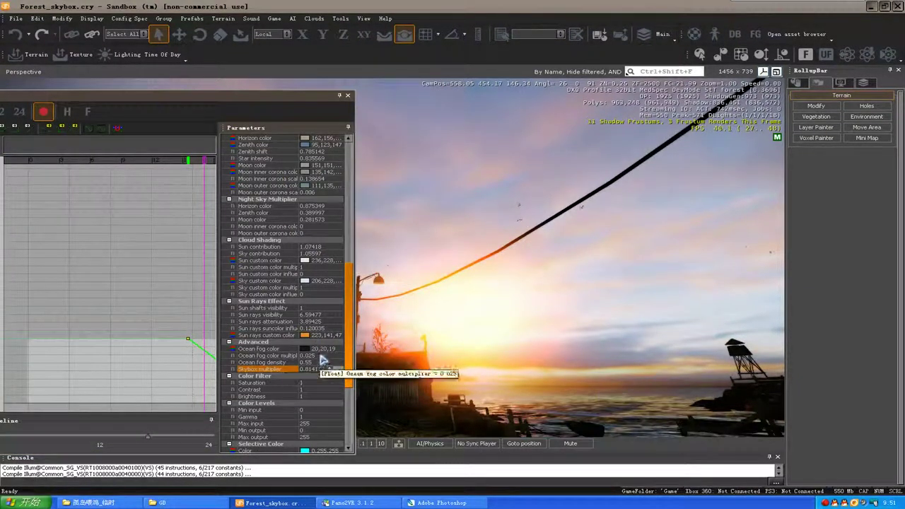
{"action": "left_click", "coordinate": [318, 316]}
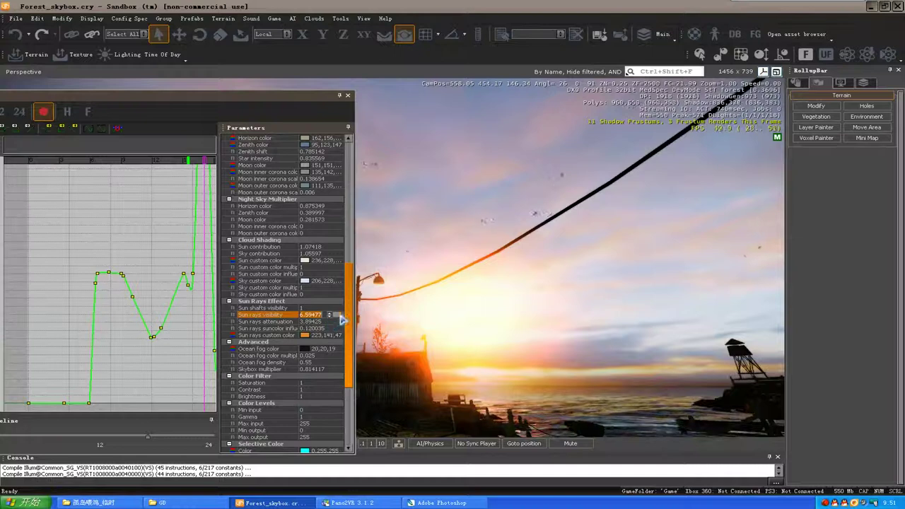
{"action": "left_click_drag", "start_coordinate": [341, 320], "coordinate": [336, 323]}
{"action": "left_click", "coordinate": [335, 322]}
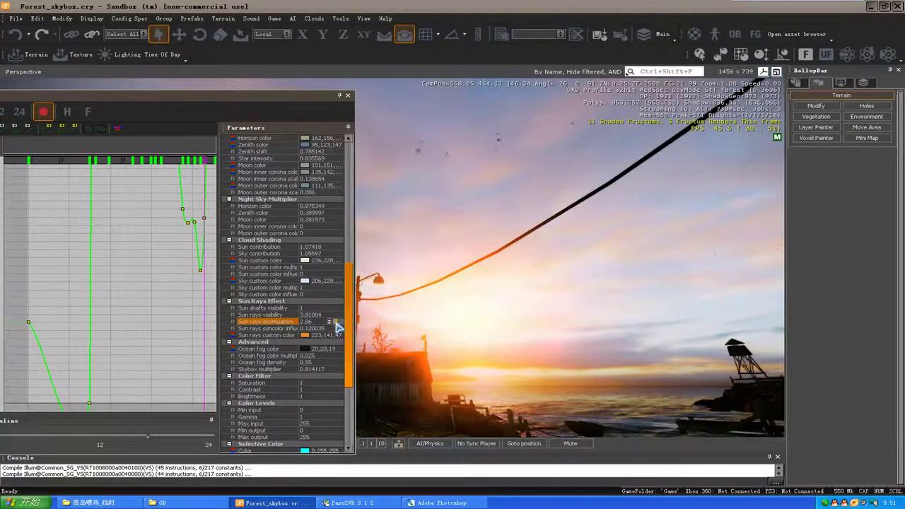
{"action": "left_click", "coordinate": [332, 328]}
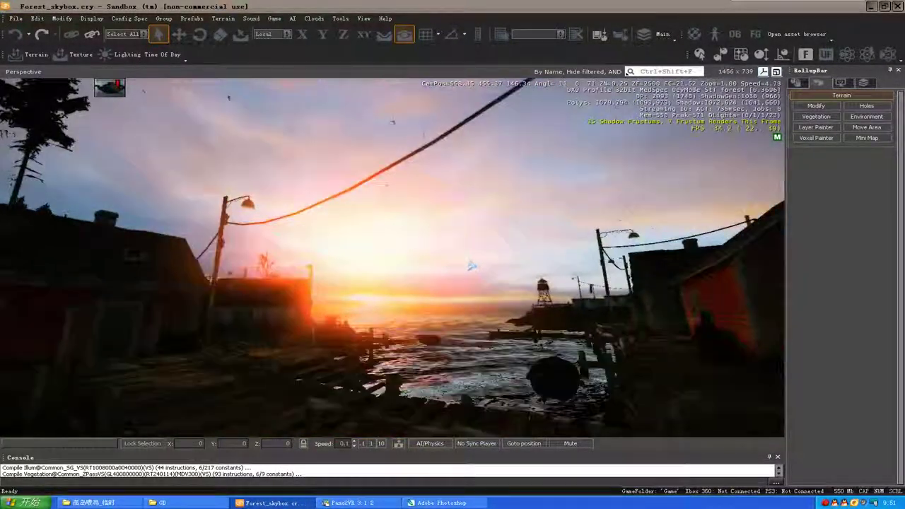
Pick the magenta greenhouse's glass material into the Material Editor, inspect its texture maps, and close the editor.
{"action": "key", "text": "d"}
{"action": "right_click_drag", "start_coordinate": [471, 266], "coordinate": [480, 247]}
{"action": "key", "text": "d"}
{"action": "key", "text": "w"}
{"action": "key", "text": "d"}
{"action": "key", "text": "w"}
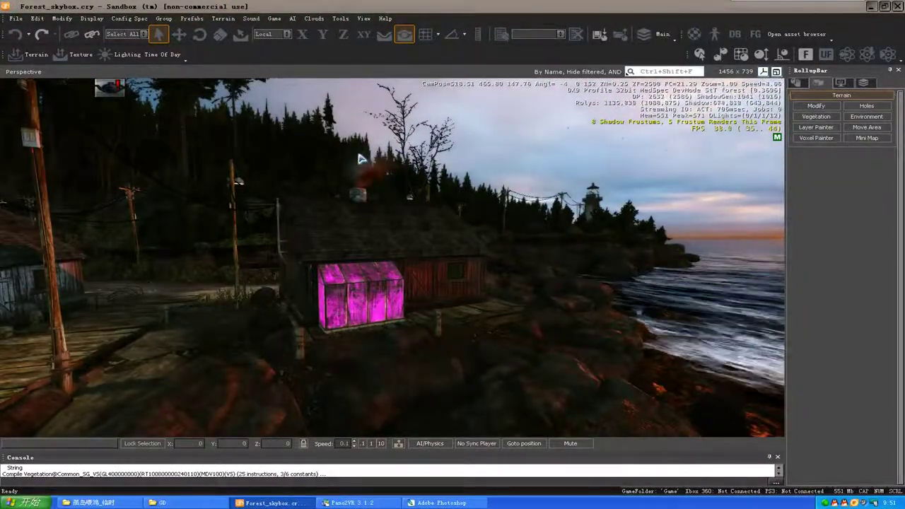
{"action": "key", "text": "m"}
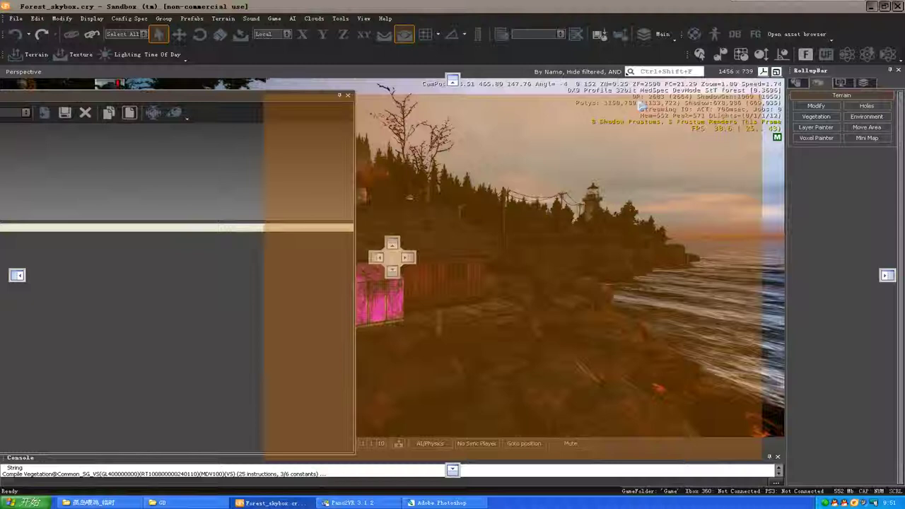
{"action": "left_click_drag", "start_coordinate": [639, 103], "coordinate": [704, 104]}
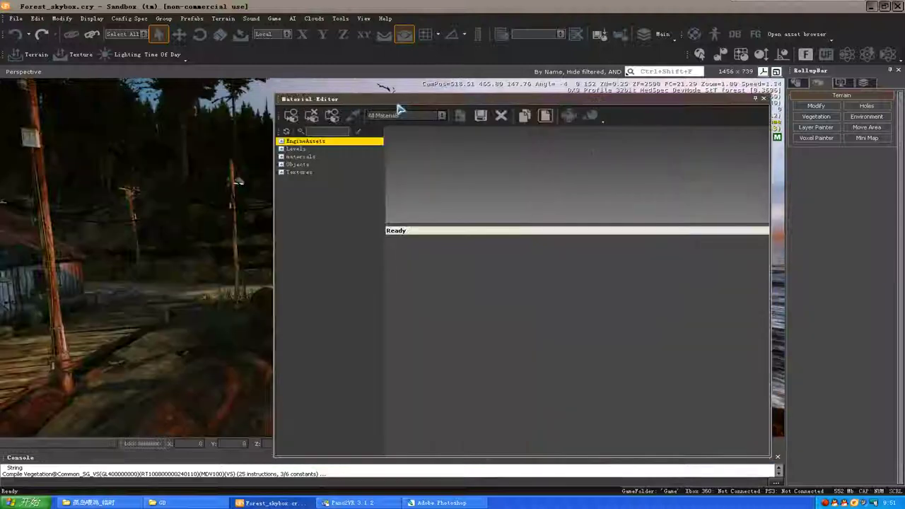
{"action": "left_click_drag", "start_coordinate": [429, 98], "coordinate": [503, 94]}
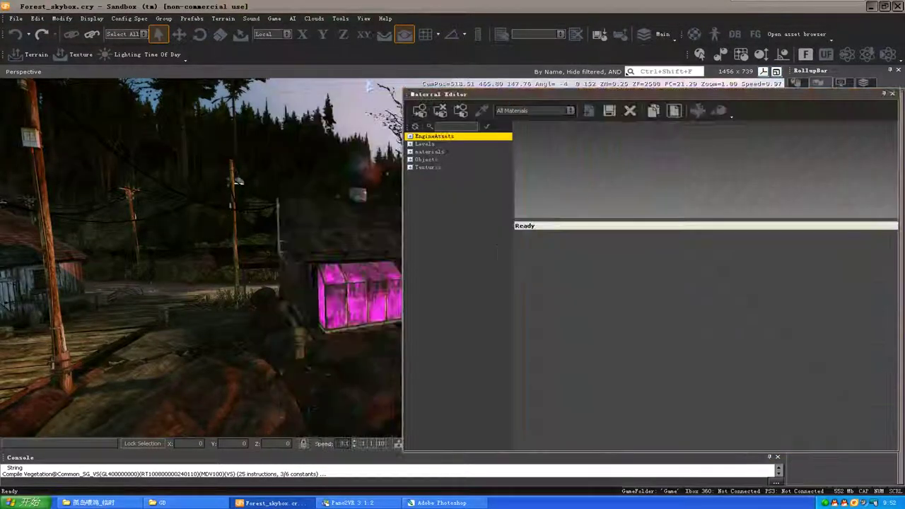
{"action": "left_click", "coordinate": [334, 272]}
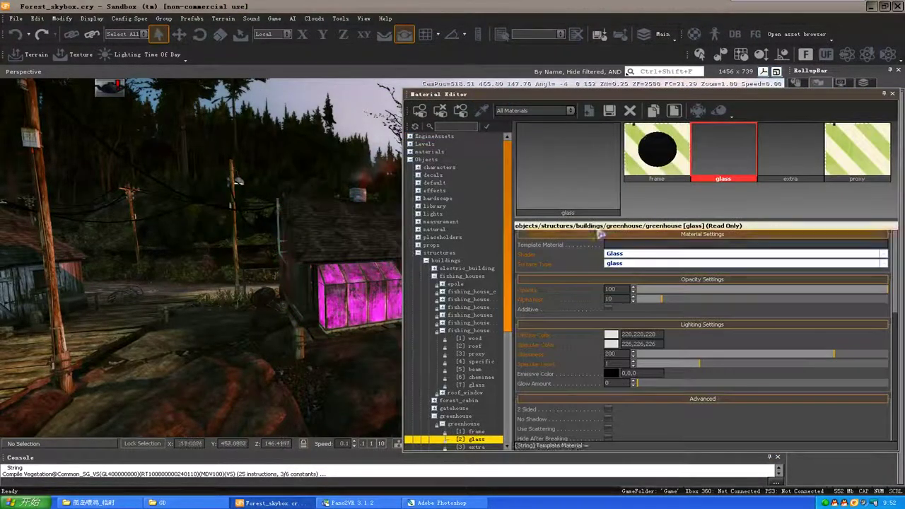
{"action": "scroll", "coordinate": [835, 316], "scroll_direction": "down", "scroll_amount": 3}
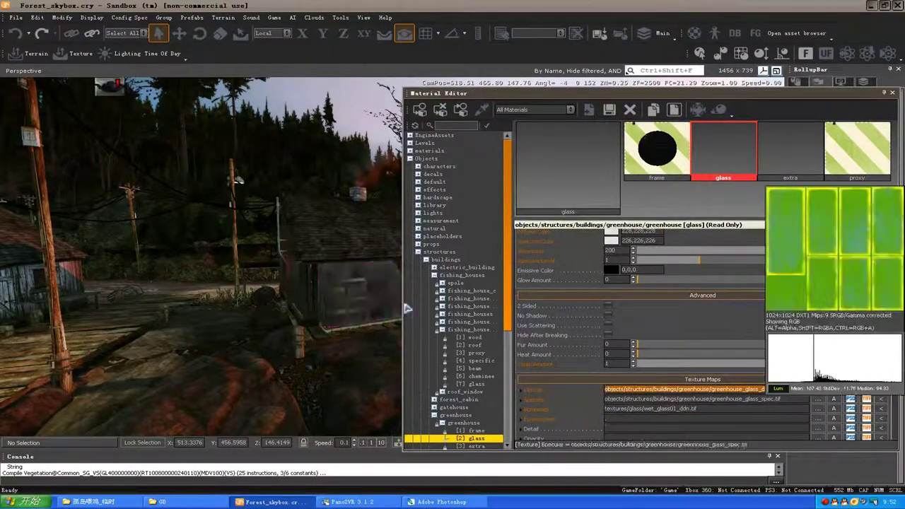
{"action": "left_click_drag", "start_coordinate": [757, 97], "coordinate": [540, 143]}
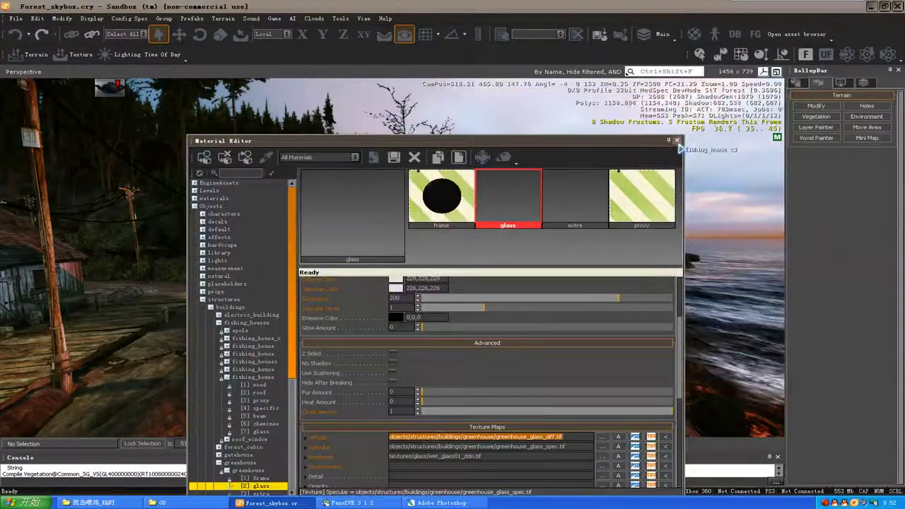
{"action": "left_click", "coordinate": [675, 140]}
Fly along the shoreline and up to the lighthouse to examine the sunset skybox and lighting.
{"action": "right_click_drag", "start_coordinate": [535, 271], "coordinate": [513, 287]}
{"action": "key", "text": "a"}
{"action": "key", "text": "a"}
{"action": "key", "text": "w"}
{"action": "key", "text": "w"}
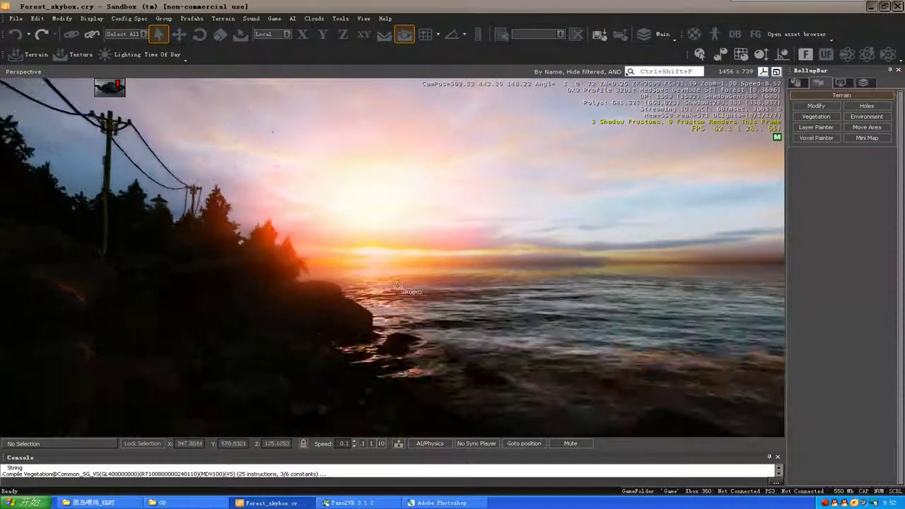
{"action": "right_click_drag", "start_coordinate": [319, 264], "coordinate": [319, 265]}
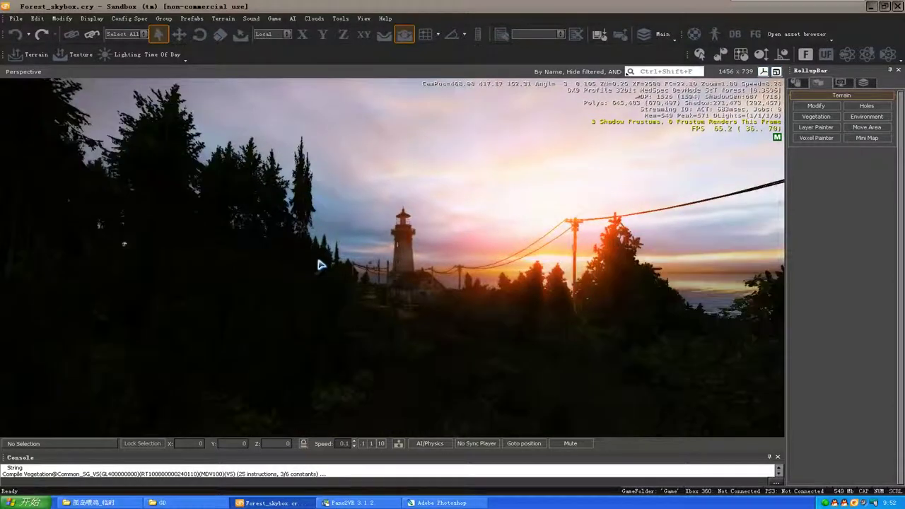
{"action": "key", "text": "w"}
{"action": "right_click_drag", "start_coordinate": [415, 285], "coordinate": [385, 277]}
{"action": "key", "text": "w"}
{"action": "right_click_drag", "start_coordinate": [327, 247], "coordinate": [320, 263]}
{"action": "key", "text": "d"}
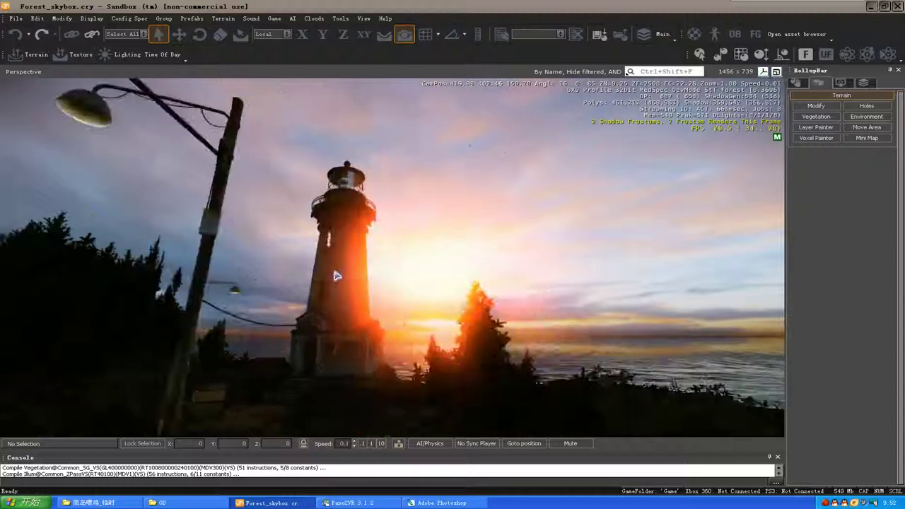
{"action": "key", "text": "s"}
{"action": "key", "text": "a"}
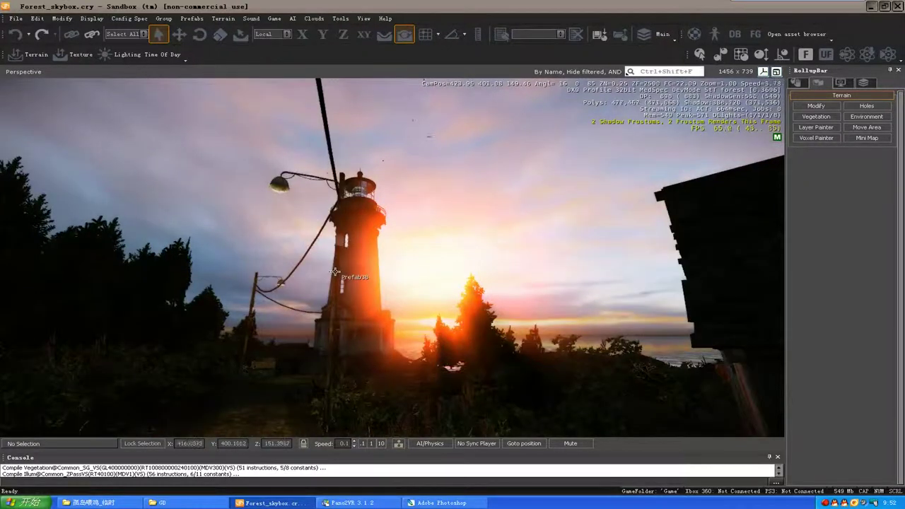